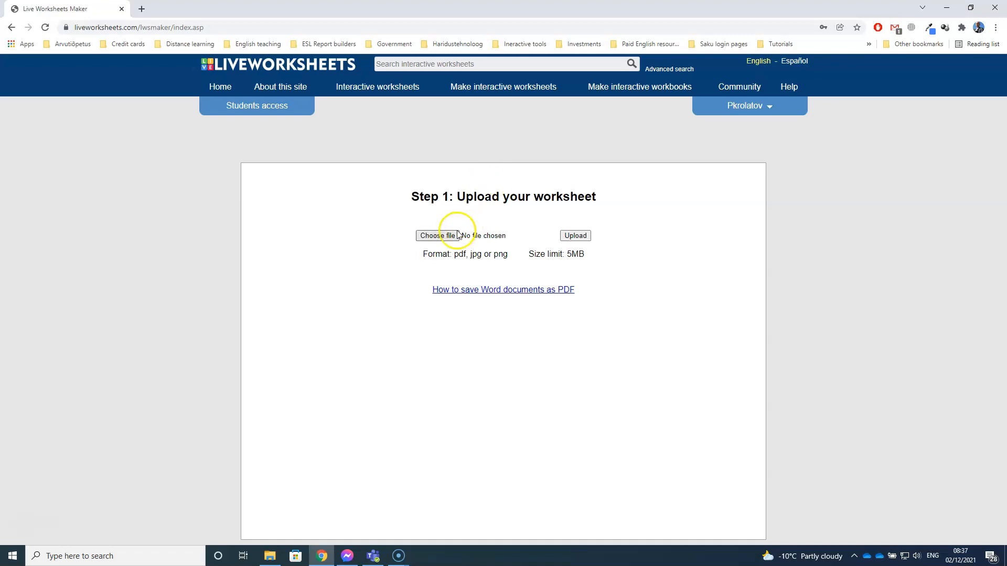
- Choose the prepared worksheet file from the Documents folder and upload it
left_click(435, 236)
scroll(178, 155, "down", 10)
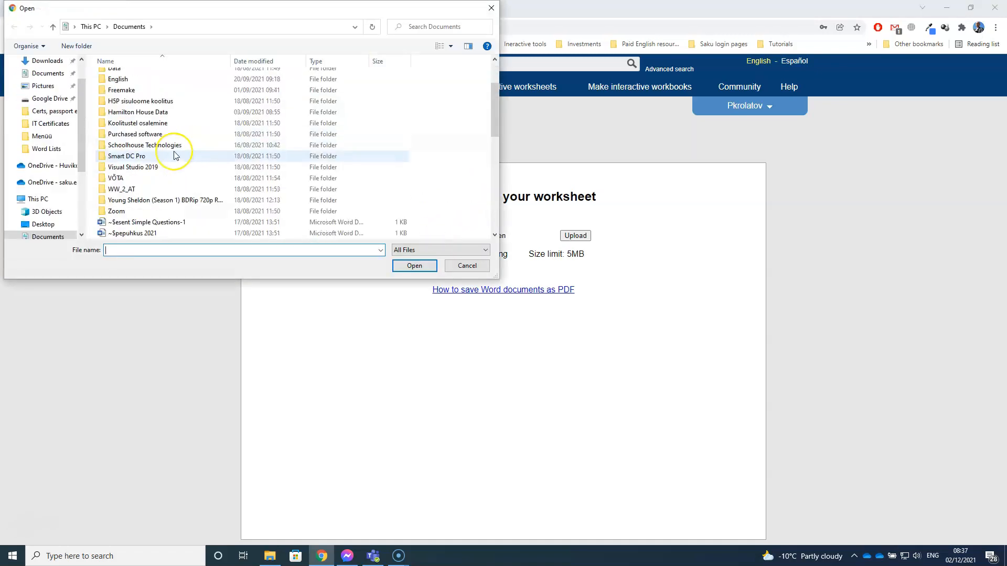
left_click(175, 180)
double_click(175, 179)
left_click(572, 236)
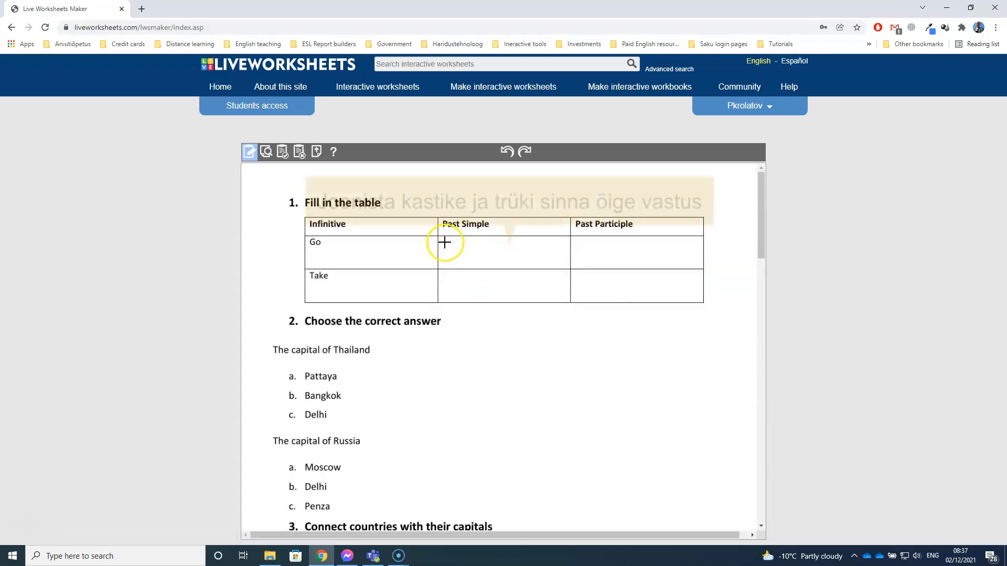
- Add answer boxes to the exercise 1 verb table: went and gone for Go, took and taken for Take
mouse_move(443, 241)
left_mouse_down()
mouse_move(454, 267)
mouse_move(567, 266)
left_mouse_up()
left_click(491, 247)
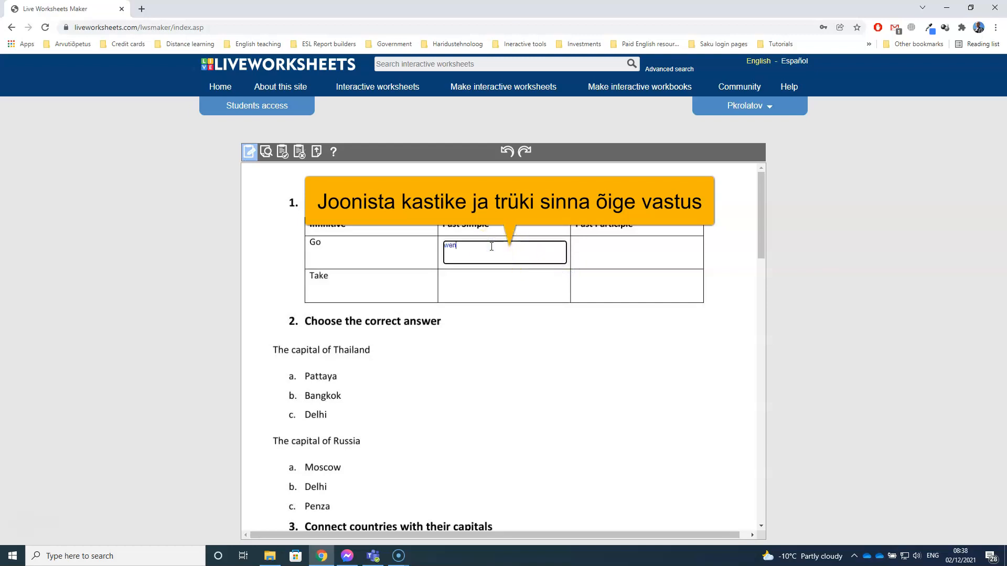
left_click_drag(575, 244, 692, 266)
left_click(590, 252)
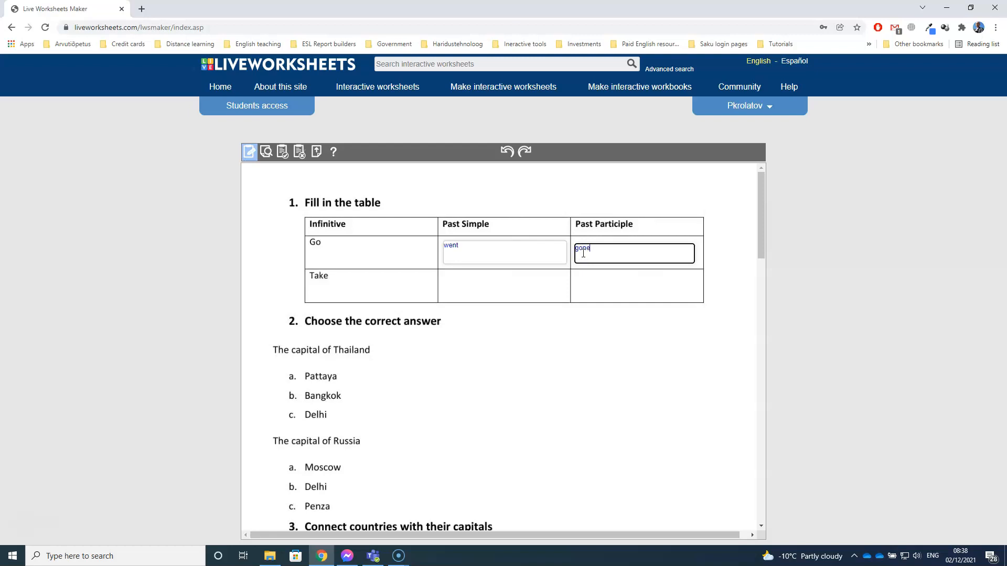
left_click_drag(443, 274, 696, 297)
left_click(463, 281)
left_click(599, 284)
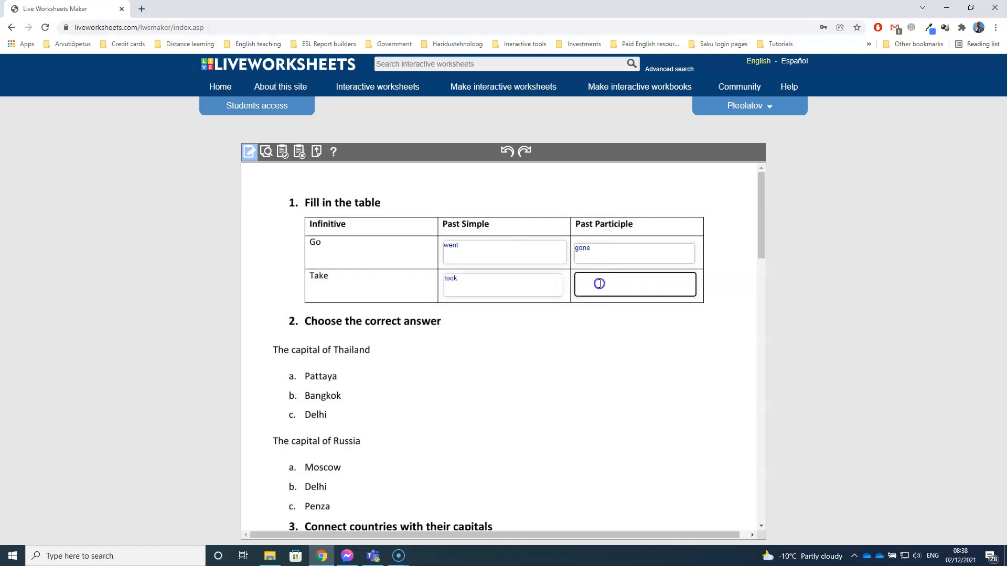
- Box the Thailand capital options, entering select:no for Pattaya, select:yes for Bangkok and select:no for Delhi
scroll(585, 285, "down", 2)
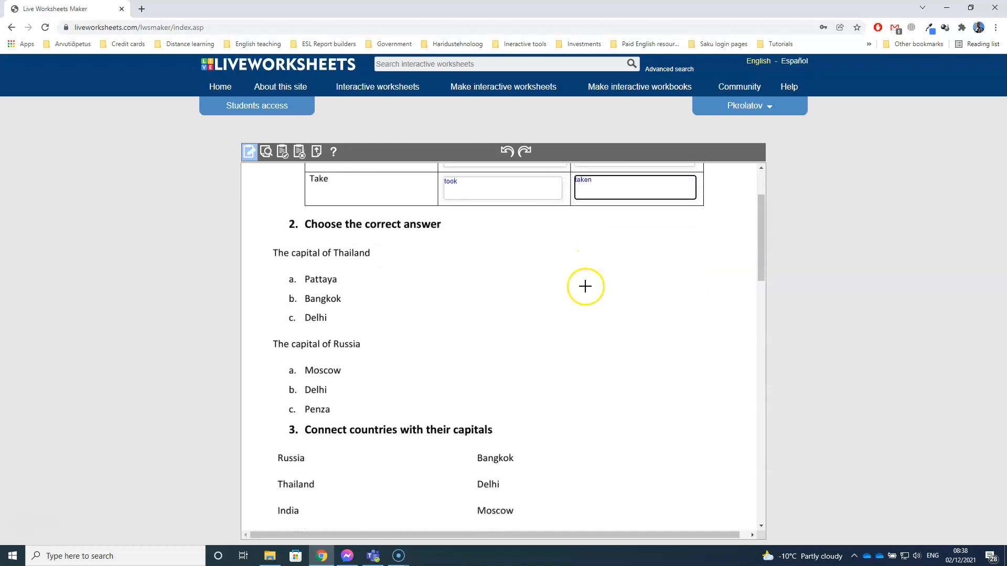
mouse_move(282, 265)
left_mouse_down()
mouse_move(297, 278)
mouse_move(348, 282)
left_mouse_up()
left_click(322, 273)
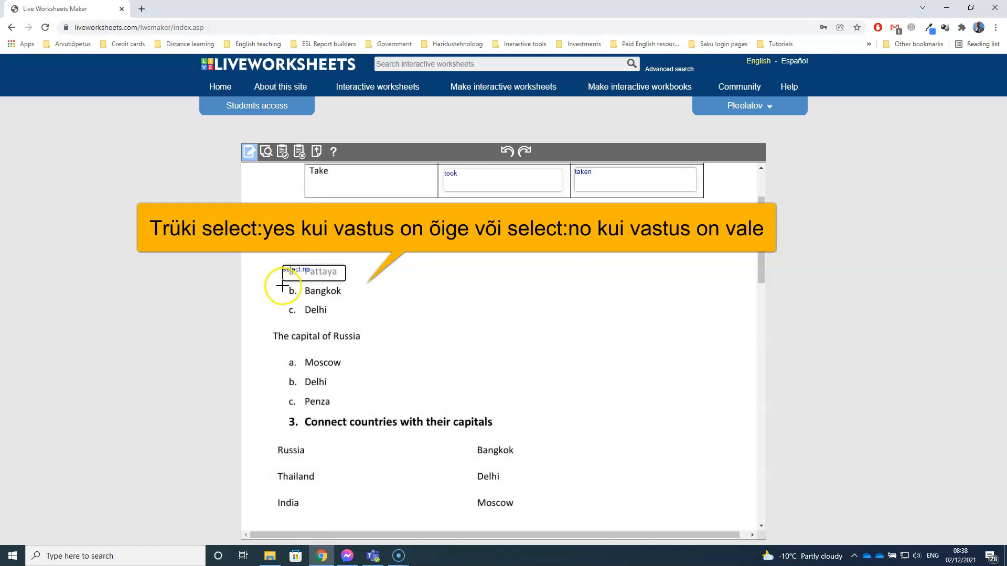
left_click_drag(283, 285, 346, 305)
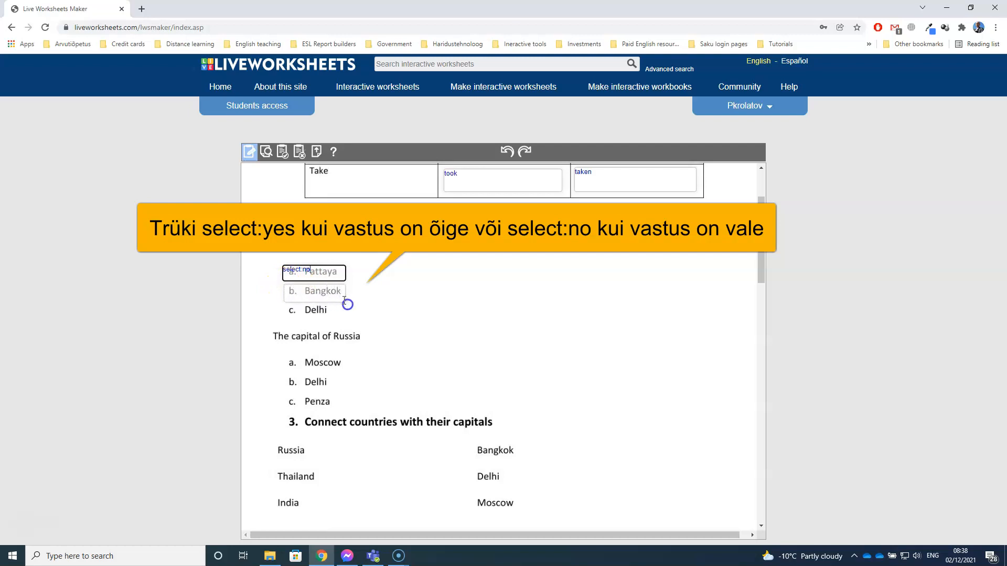
left_click(292, 292)
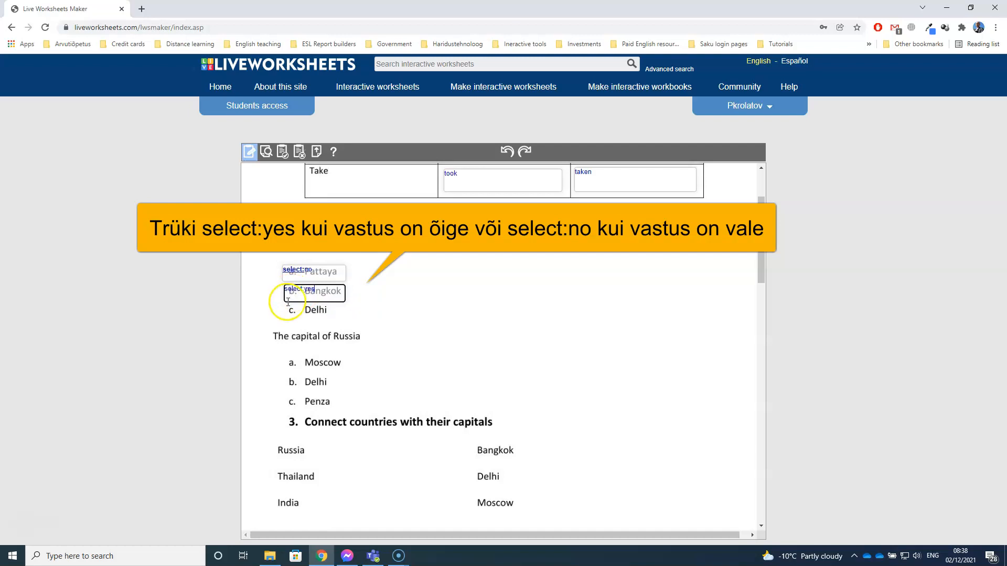
left_click_drag(282, 305, 346, 320)
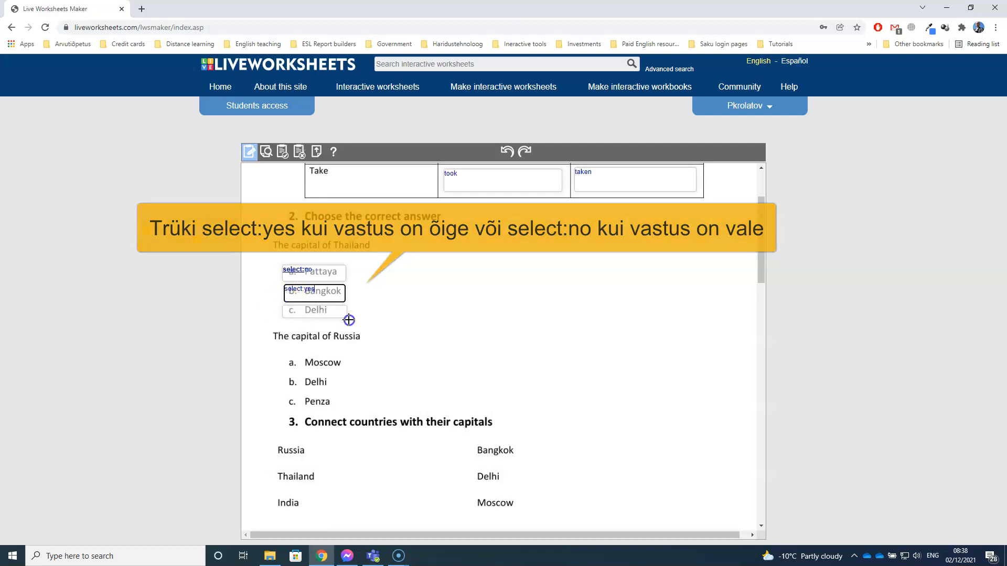
left_click(289, 311)
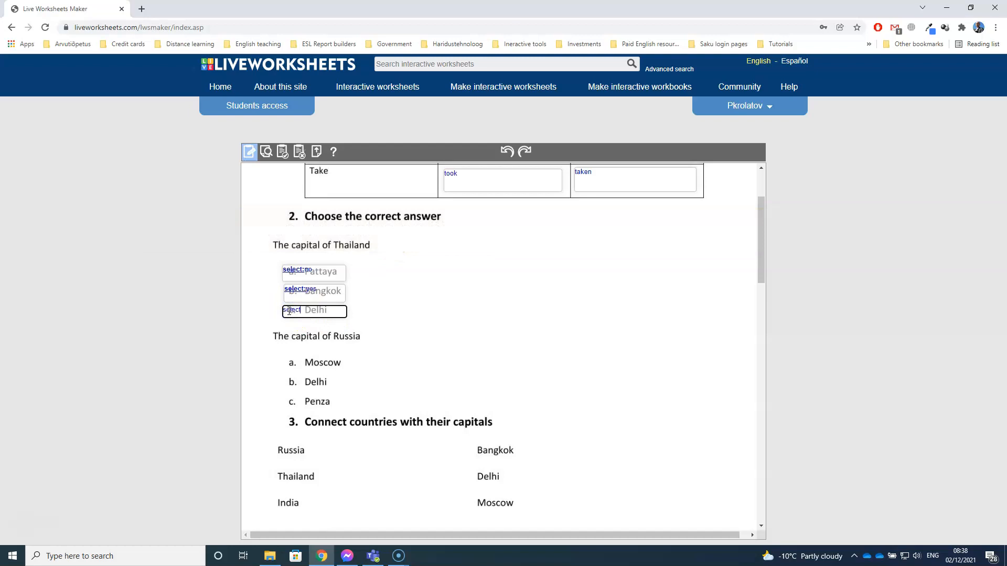
- Box the Russia capital options, entering select:yes for Moscow, select:no for Delhi and select:yes for Penza
scroll(289, 312, "down", 1)
left_click_drag(284, 303, 346, 317)
left_click(292, 309)
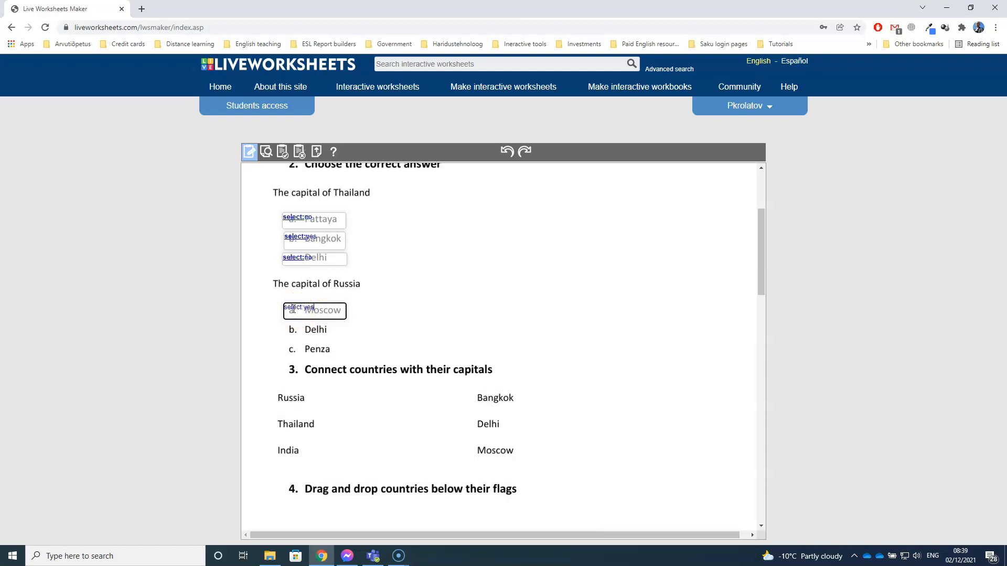
left_click_drag(284, 322, 345, 342)
left_click(292, 329)
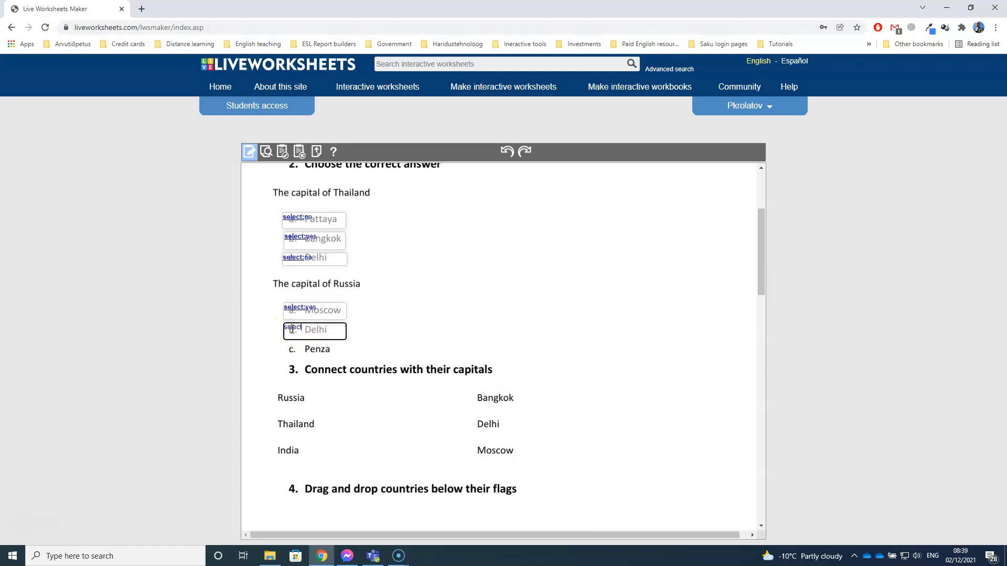
left_click_drag(284, 343, 352, 360)
left_click(290, 349)
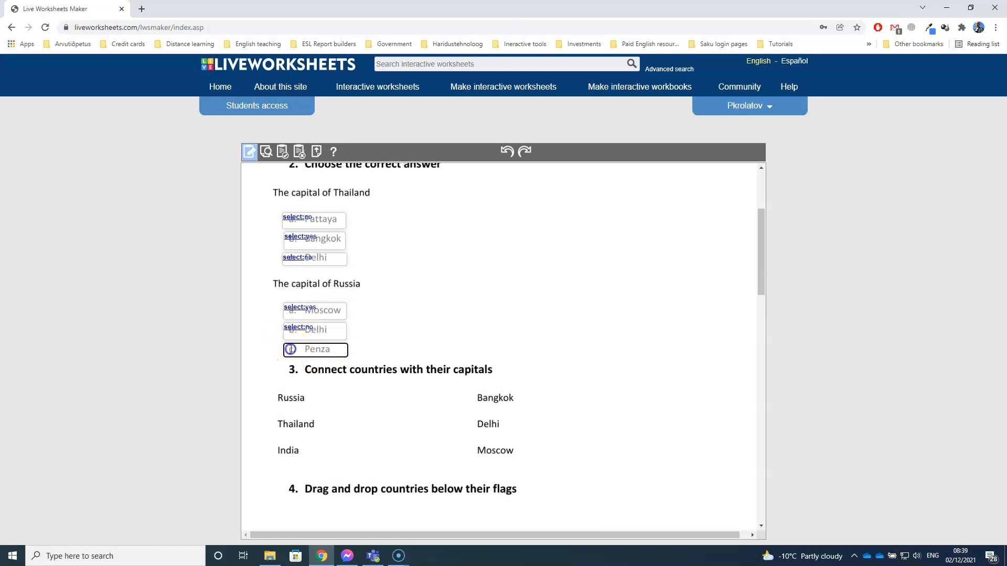
type("select:yes")
- Link Russia with Moscow in exercise 3 by adding a box with join:1 over each word
scroll(328, 325, "down", 1)
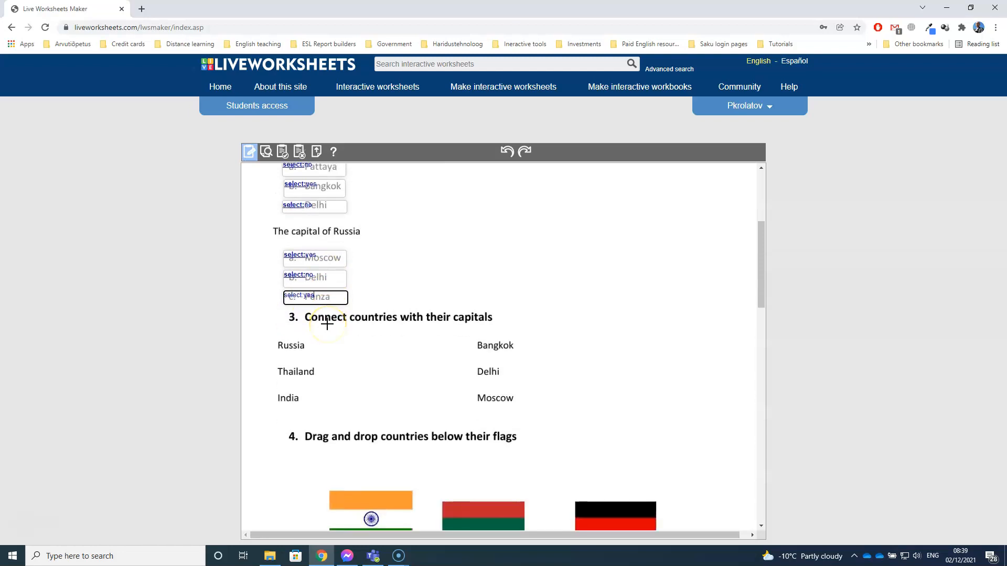
mouse_move(273, 336)
left_mouse_down()
mouse_move(287, 354)
mouse_move(332, 355)
left_mouse_up()
left_click(279, 344)
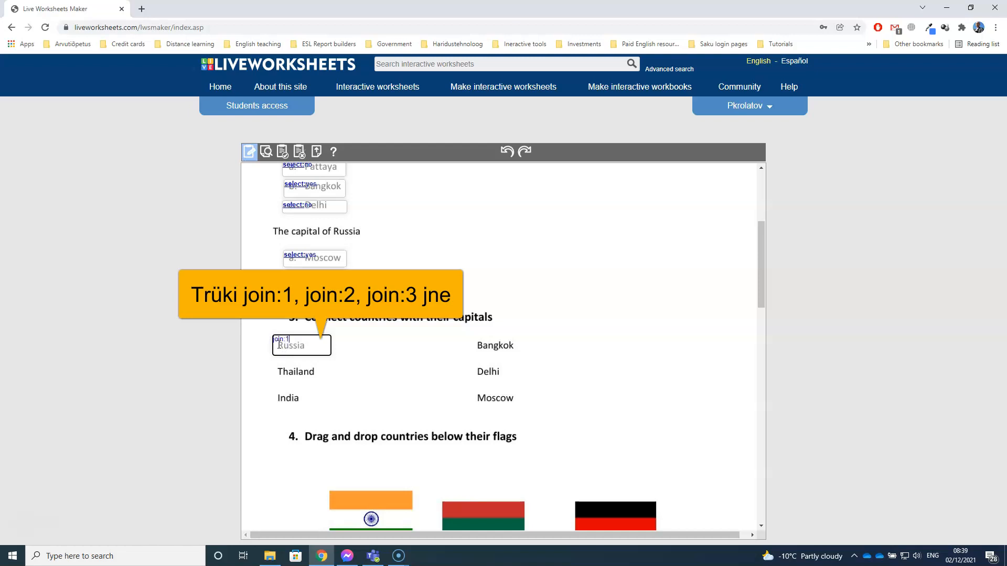
left_click_drag(471, 388, 524, 408)
left_click(480, 393)
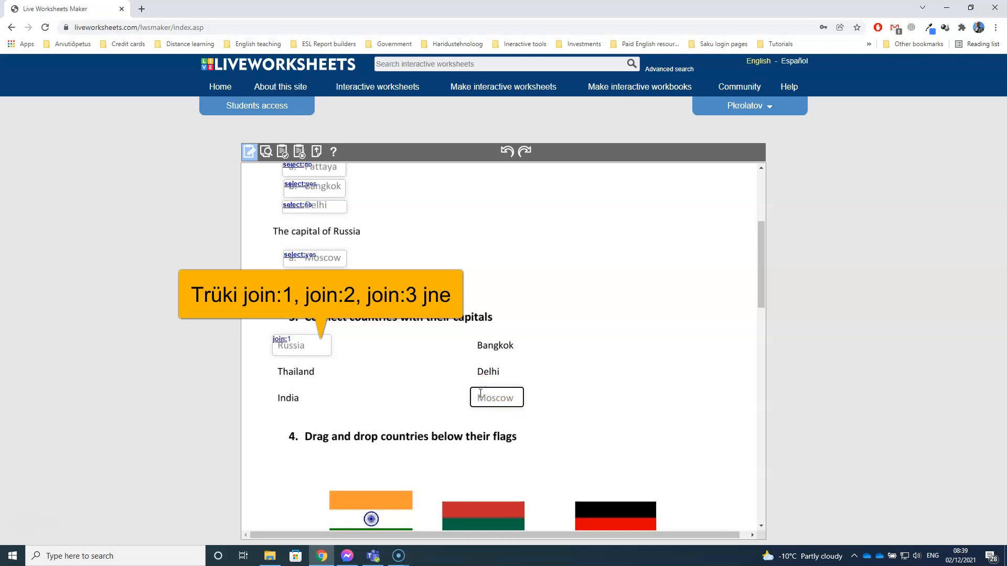
type("join:1")
- Link Thailand with Bangkok by adding a box with join:2 over each word
left_click_drag(275, 368, 324, 385)
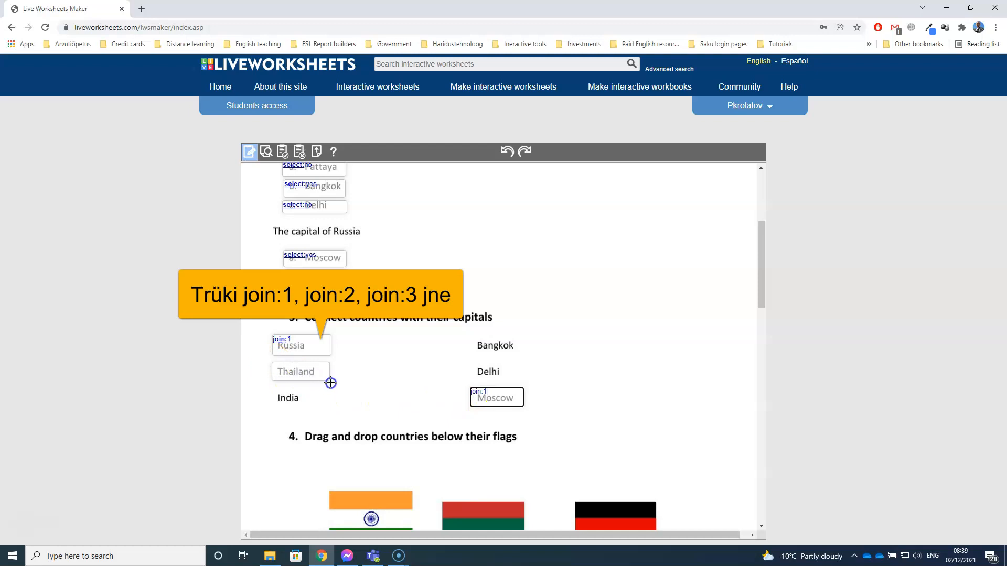
left_click(274, 365)
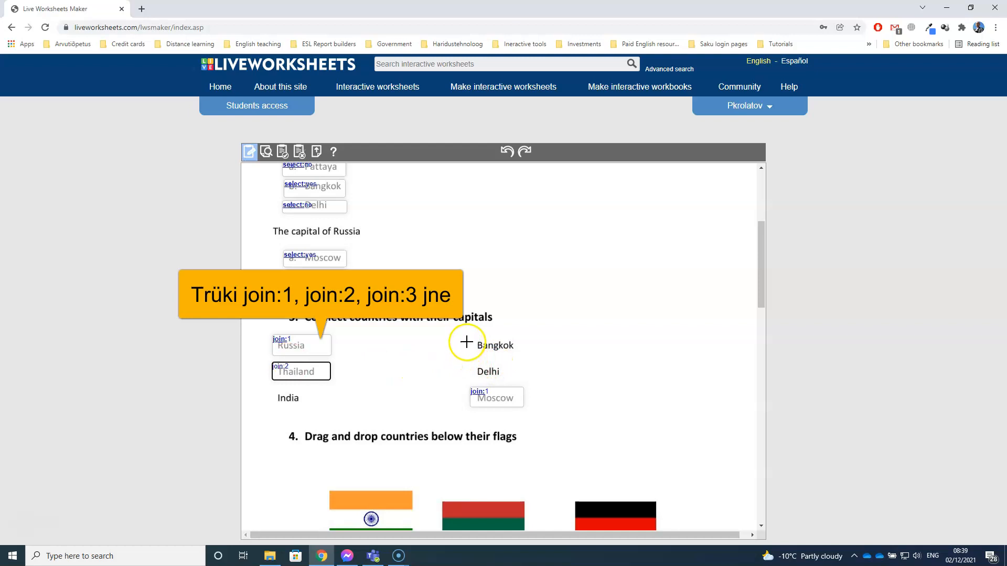
left_click_drag(470, 338, 523, 356)
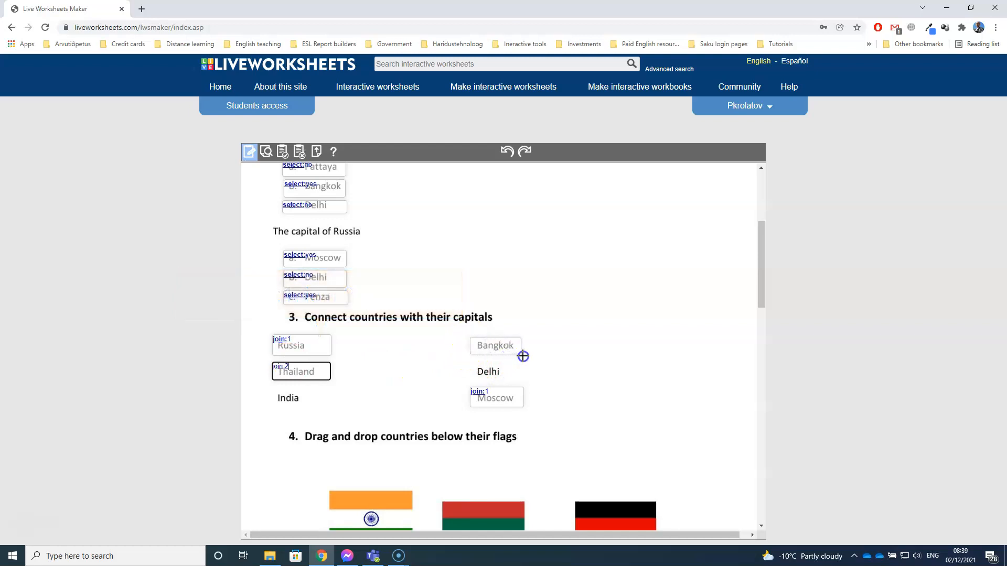
left_click(479, 343)
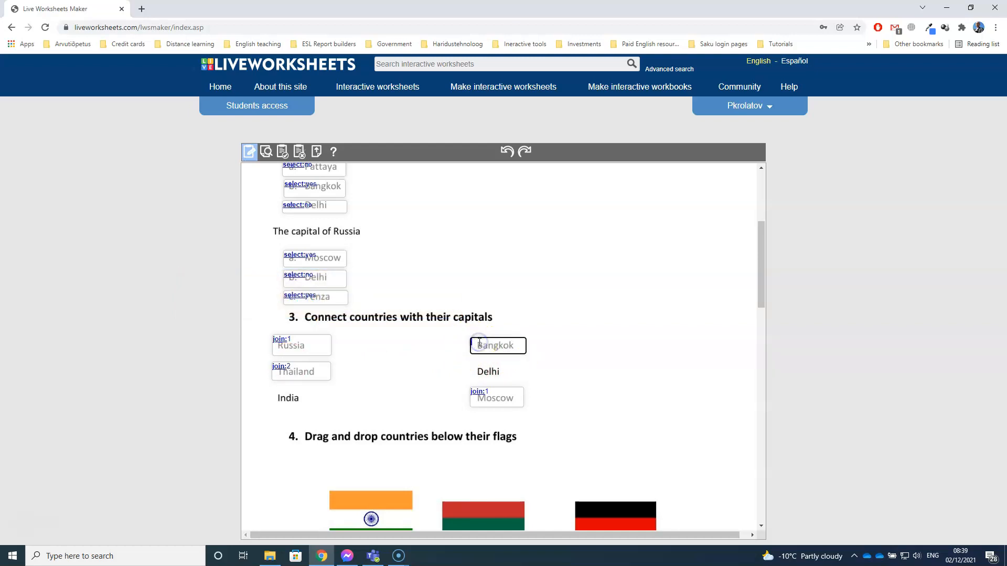
- Link India with Delhi by adding a box with join:3 over each word
mouse_move(273, 389)
left_mouse_down()
mouse_move(277, 400)
mouse_move(321, 407)
left_mouse_up()
left_click(280, 396)
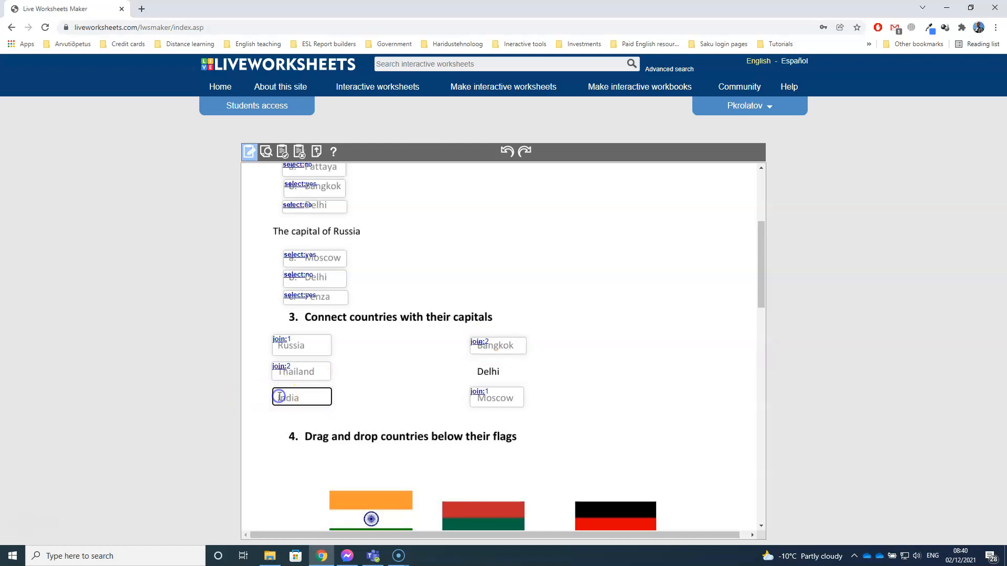
type("3")
mouse_move(468, 362)
left_mouse_down()
mouse_move(472, 376)
mouse_move(527, 385)
left_mouse_up()
left_click(475, 372)
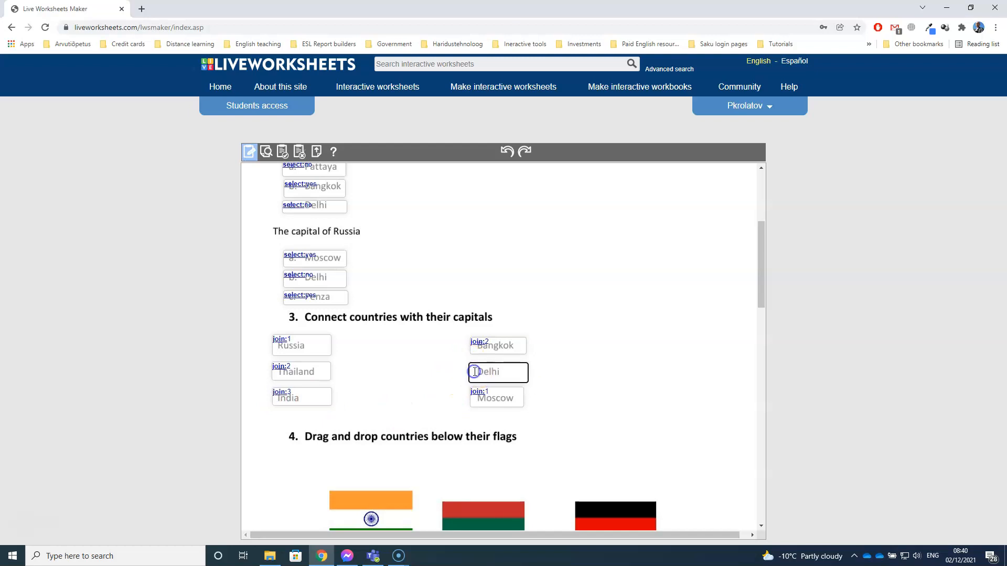
type("3")
- Preview the worksheet and try selecting different options in the choose-the-correct-answer exercise
left_click(267, 153)
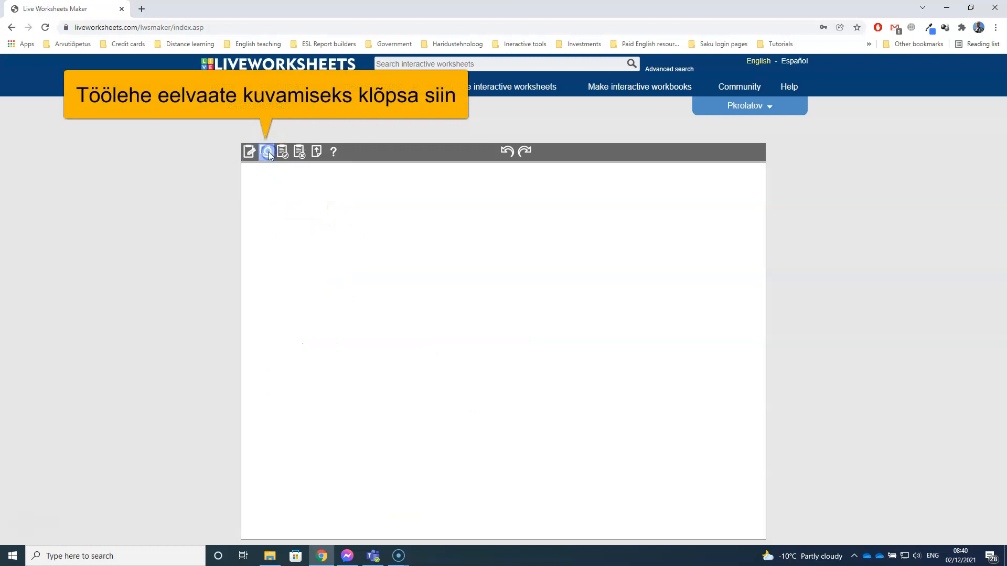
scroll(260, 258, "down", 3)
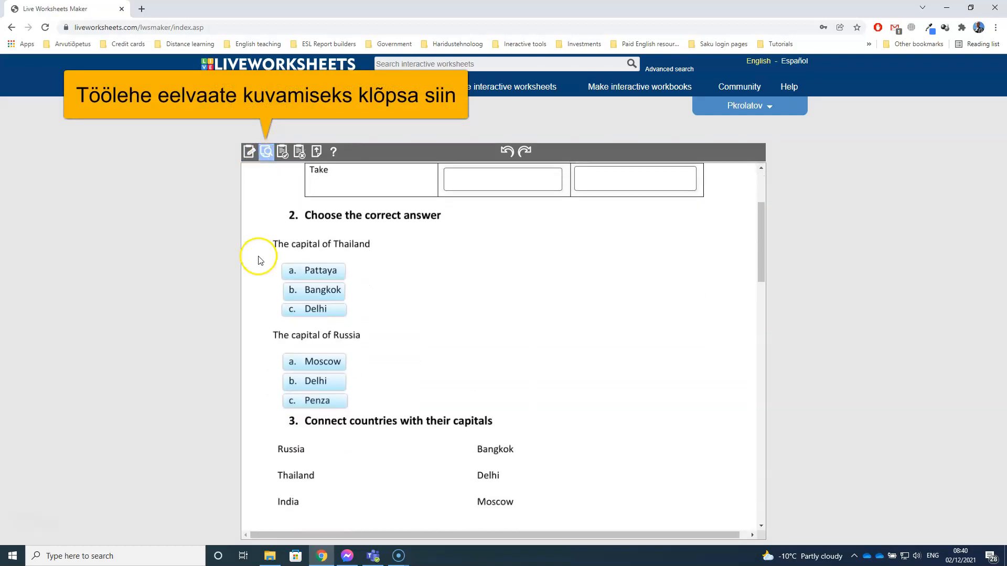
left_click(322, 256)
left_click(322, 274)
left_click(315, 291)
left_click(319, 278)
left_click(320, 255)
left_click(324, 294)
scroll(325, 295, "down", 1)
left_click(324, 294)
left_click(324, 294)
scroll(323, 292, "up", 4)
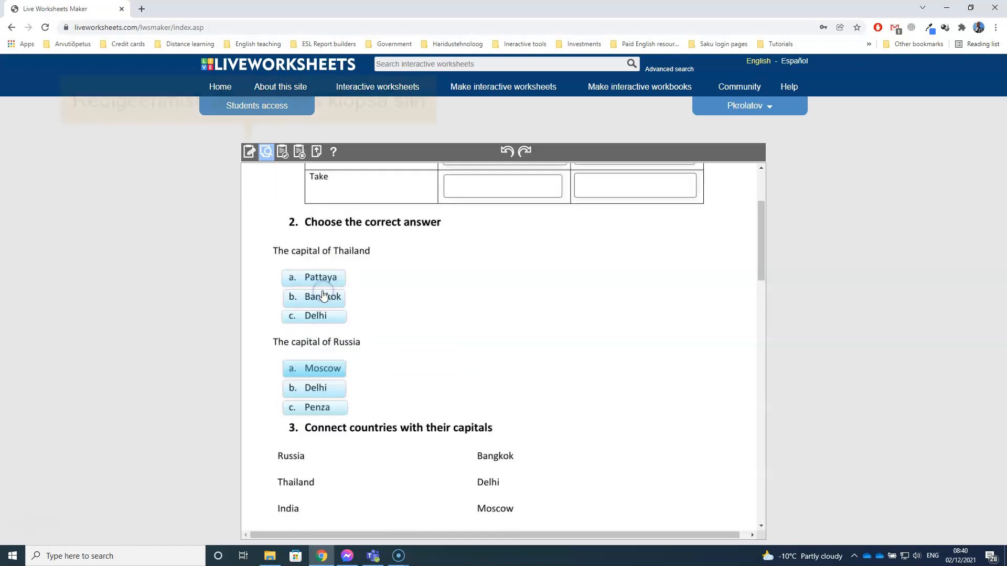
- Return to editing and add a drag:1 box over Germany and a drop:1 box in the empty cell below the German flag
left_click(250, 152)
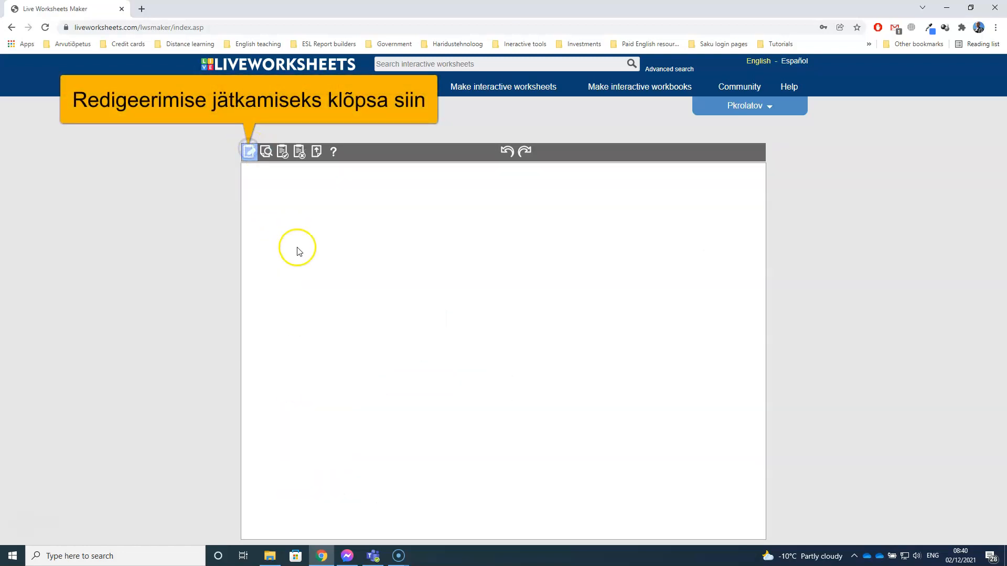
scroll(335, 281, "down", 3)
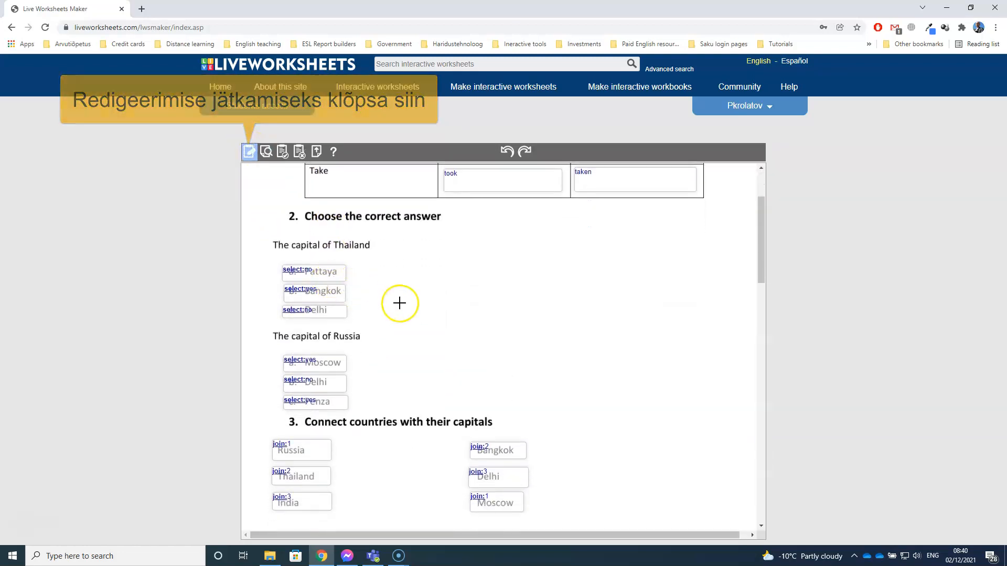
scroll(399, 302, "down", 1)
scroll(399, 304, "down", 6)
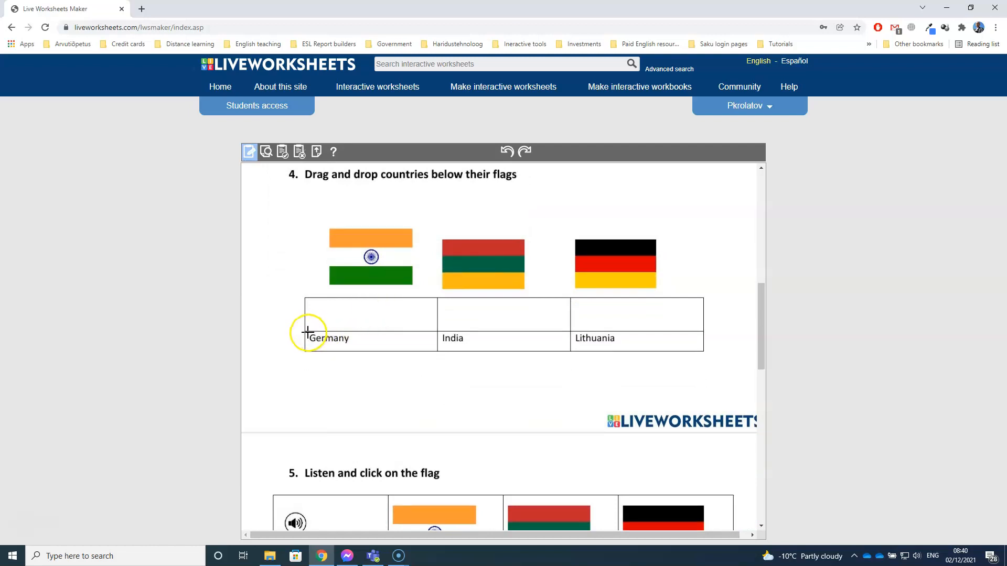
left_click_drag(306, 331, 433, 352)
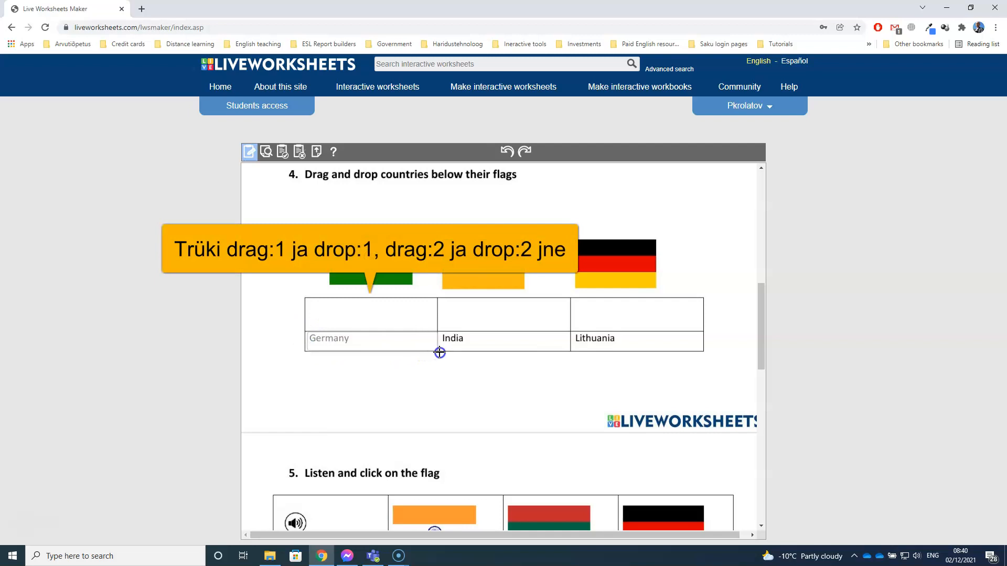
left_click(328, 340)
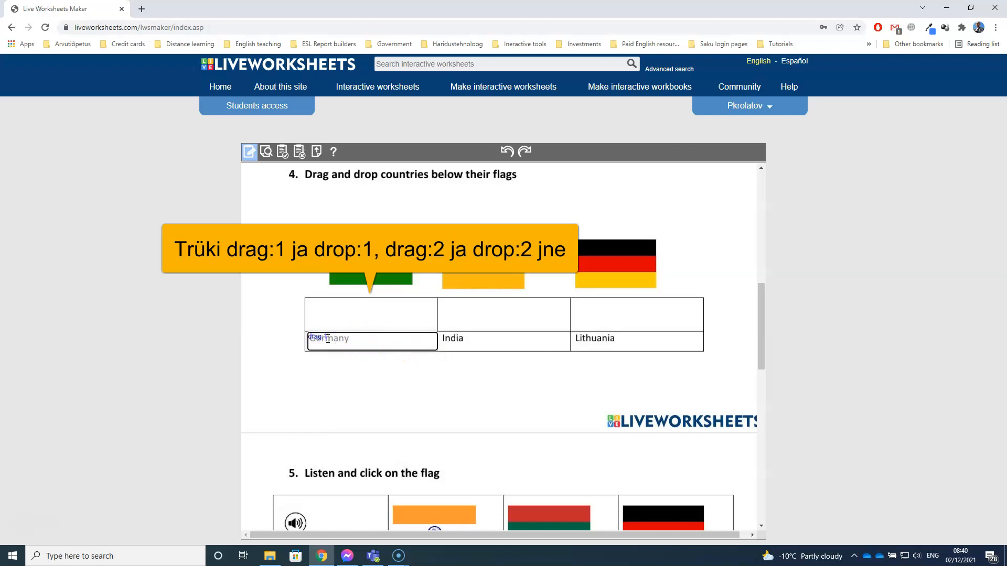
left_click_drag(575, 302, 690, 327)
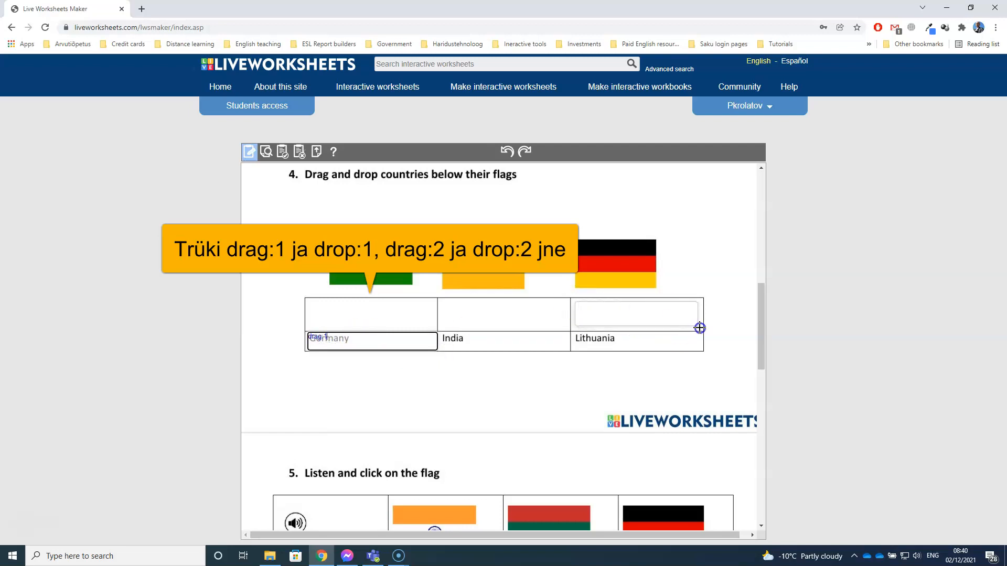
left_click(581, 311)
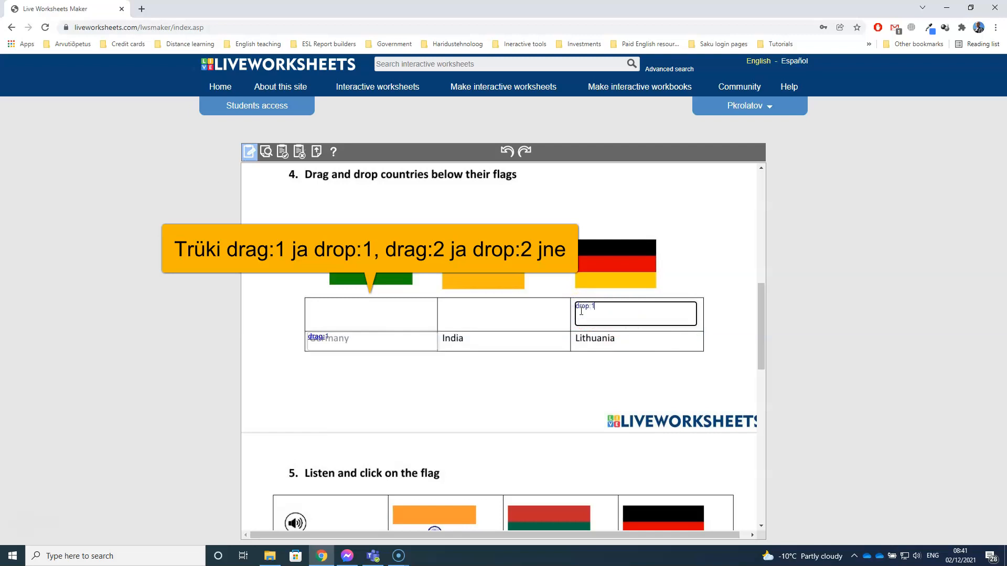
- Add a drag:2 box over India and a drop:2 box in the empty cell below the Indian flag
left_click_drag(437, 330, 567, 355)
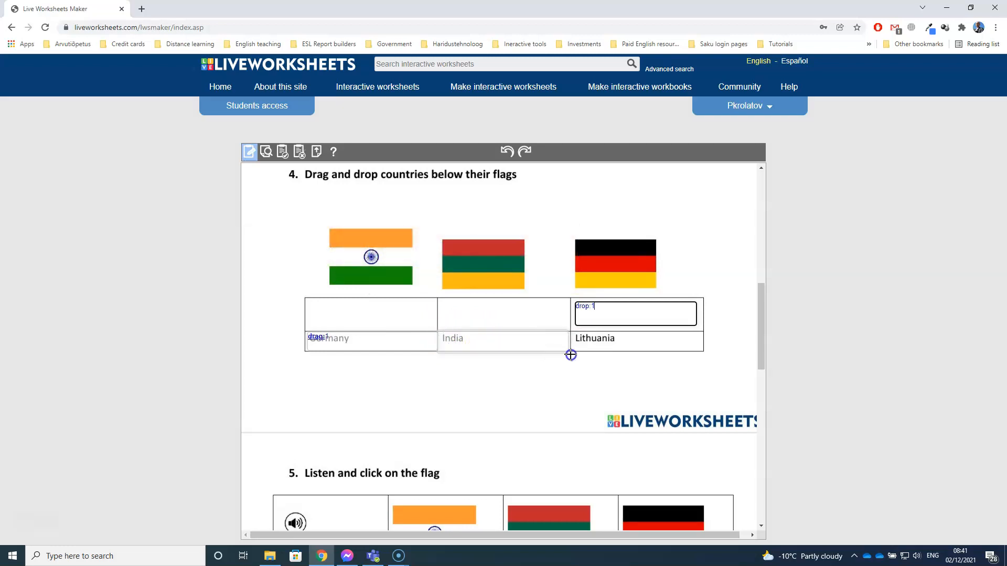
left_click(452, 339)
type("drag:2")
left_click_drag(311, 306, 438, 330)
left_click(313, 314)
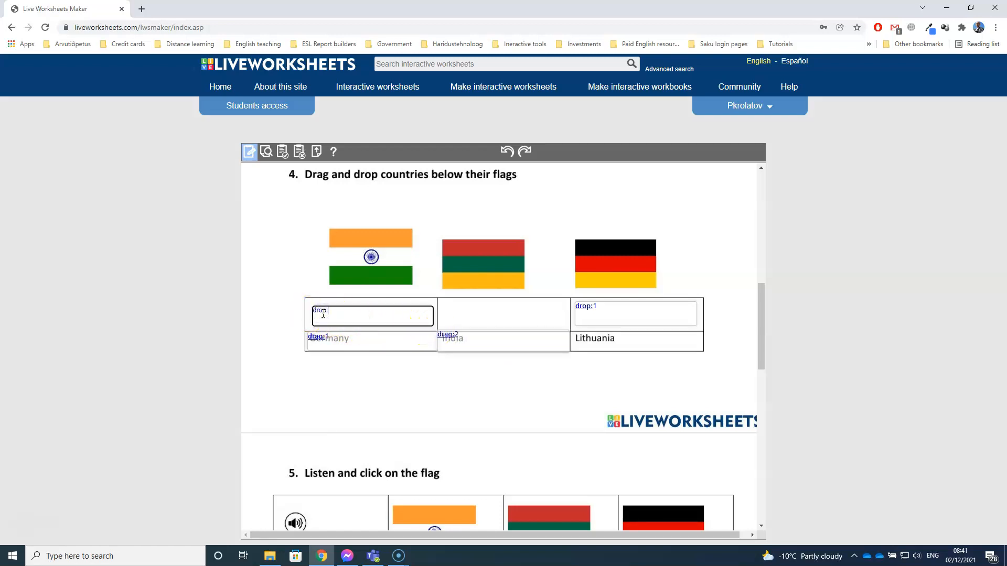
- Add a drag:3 box over Lithuania and a drop:3 box in the empty cell below the Lithuanian flag
left_click_drag(571, 331, 704, 350)
left_click(594, 341)
type("drag:3")
left_click_drag(442, 302, 565, 326)
left_click(454, 310)
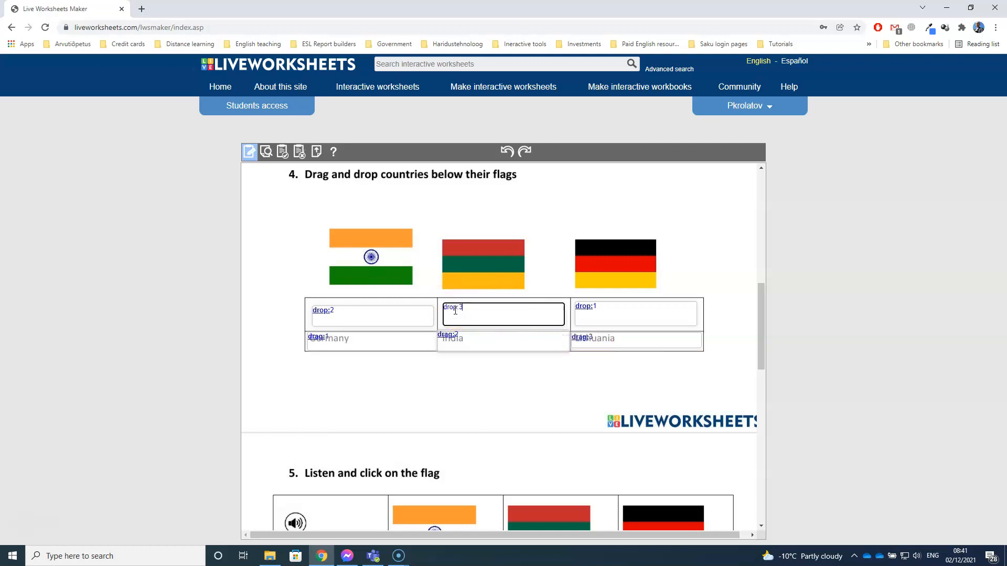
- Preview the worksheet and try moving a country name in the drag-and-drop flags exercise
left_click(266, 152)
scroll(382, 294, "down", 10)
left_click_drag(336, 325, 371, 292)
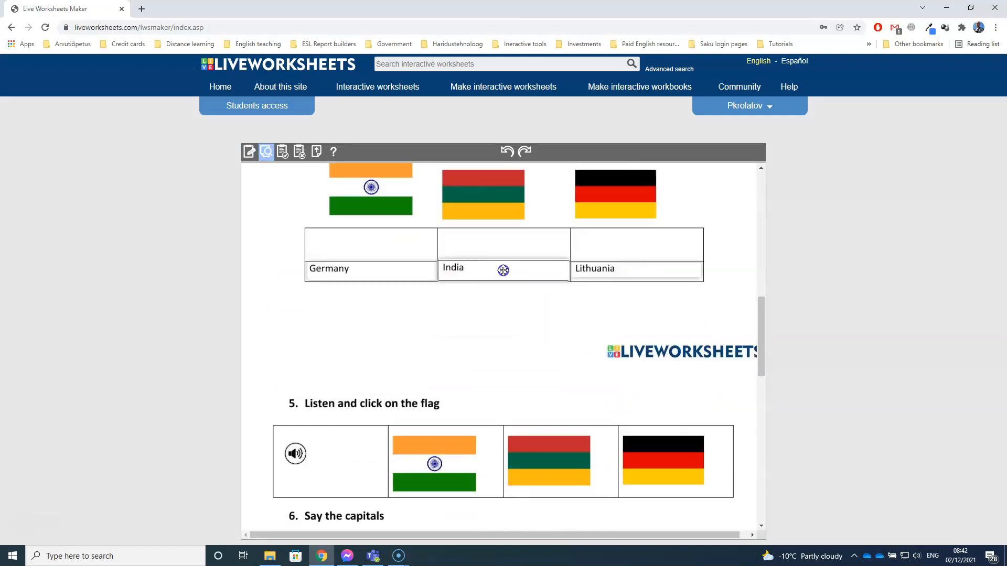
- Return to editing and add a listen:india box over the speaker picture in exercise 5
left_click(250, 152)
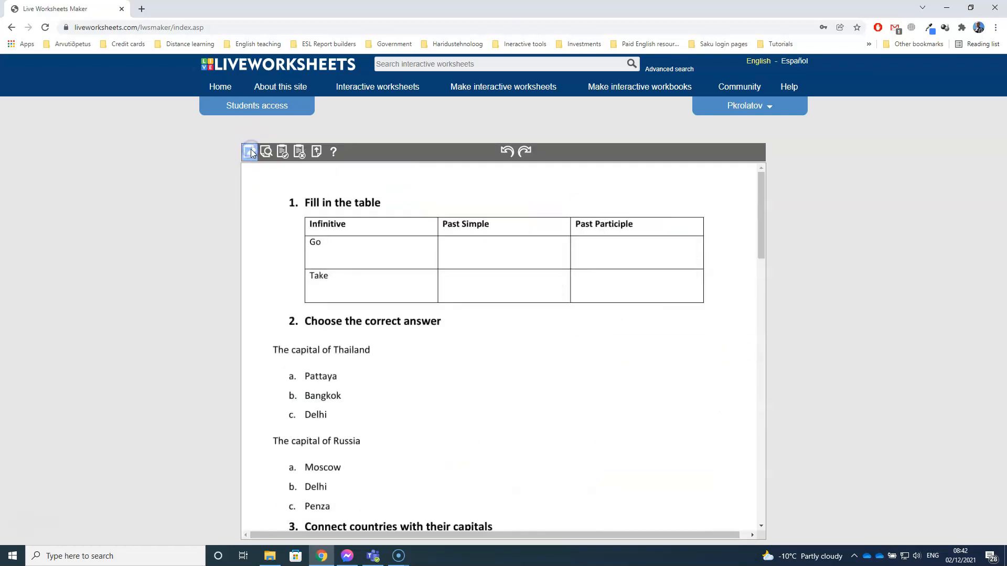
scroll(426, 299, "down", 10)
scroll(427, 299, "down", 5)
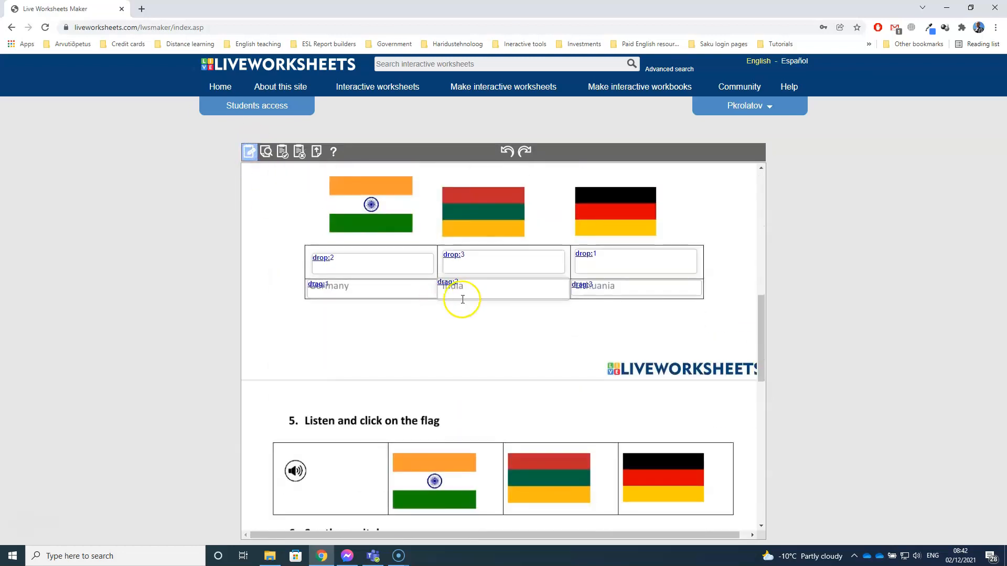
mouse_move(277, 240)
left_mouse_down()
mouse_move(309, 288)
mouse_move(337, 287)
left_mouse_up()
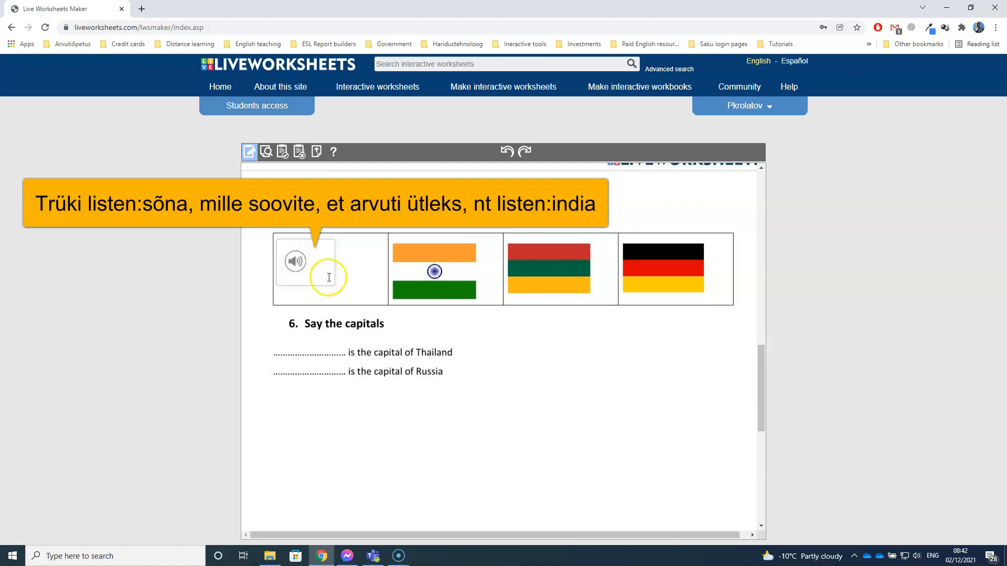
left_click(288, 247)
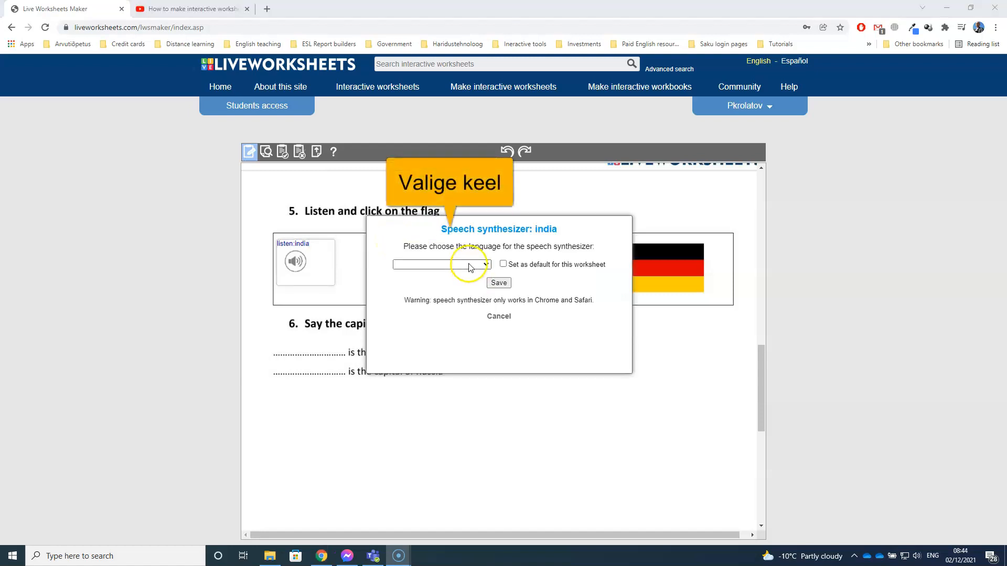
- Save US English as the speech synthesizer language and as the default for this worksheet
left_click(472, 264)
left_click(441, 290)
left_click(503, 264)
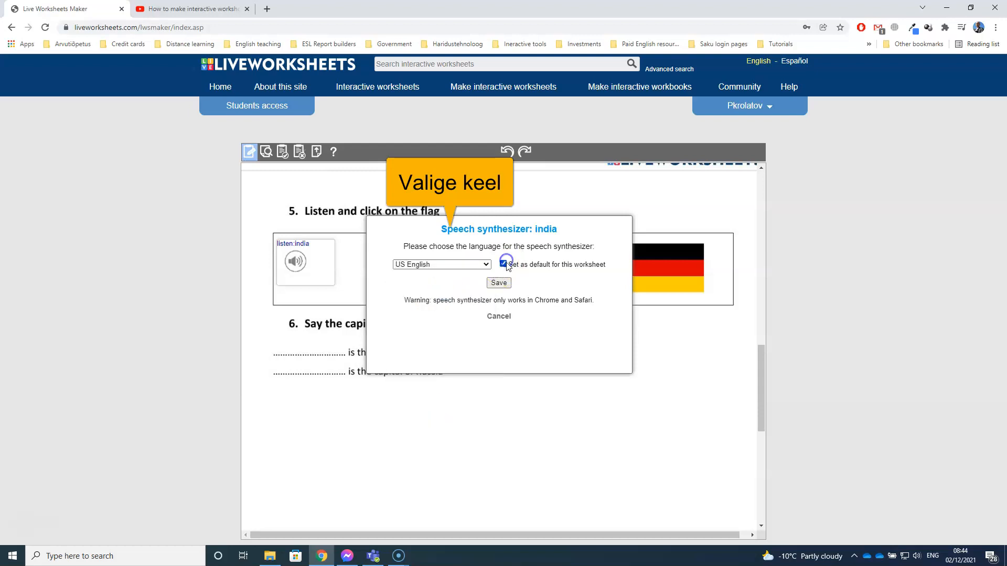
left_click(499, 283)
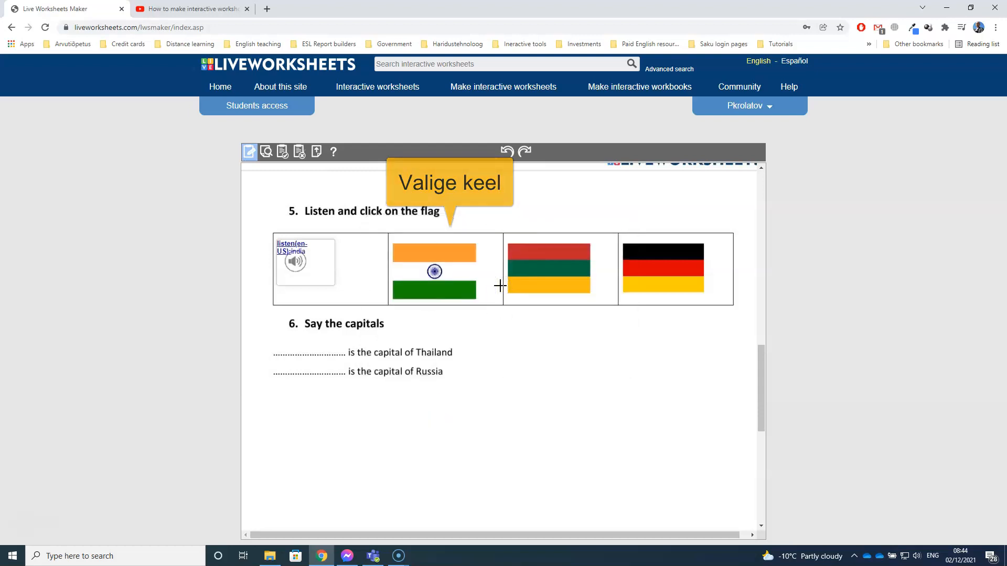
- Add a select:yes box over the Indian flag and select:no boxes over the Lithuanian and German flags in exercise 5
left_click_drag(391, 236, 496, 303)
left_click(415, 251)
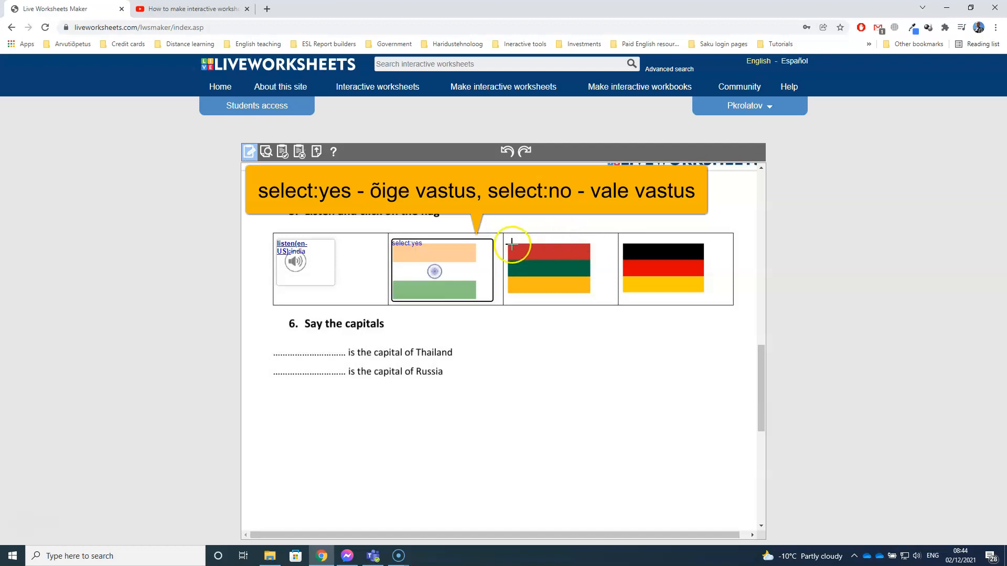
left_click_drag(506, 237, 603, 301)
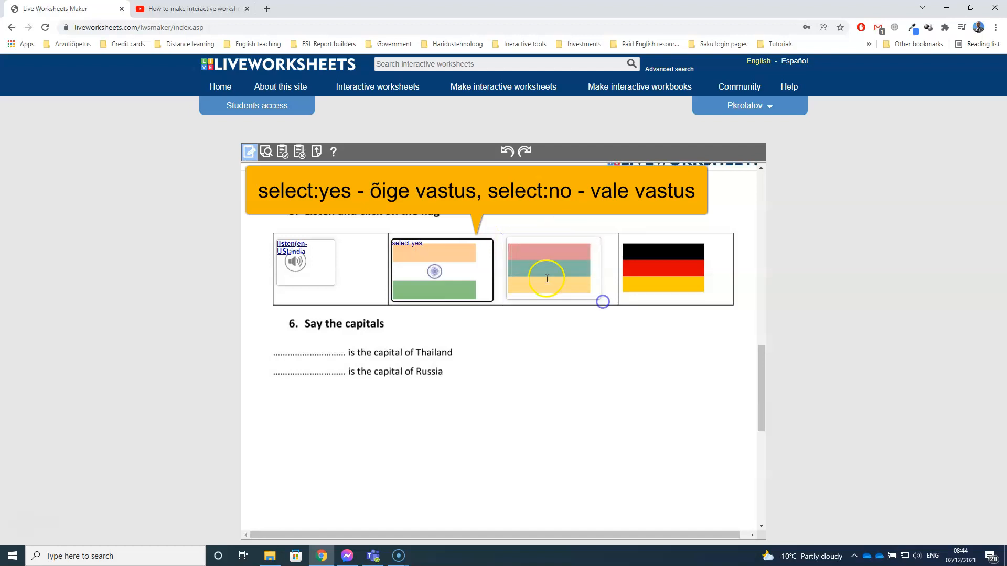
left_click(512, 244)
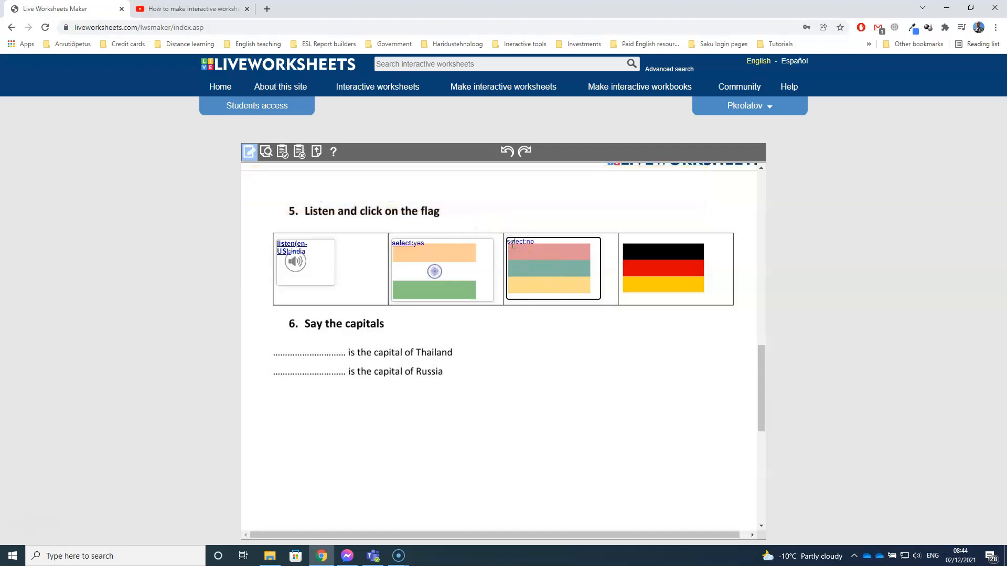
left_click_drag(623, 239, 714, 301)
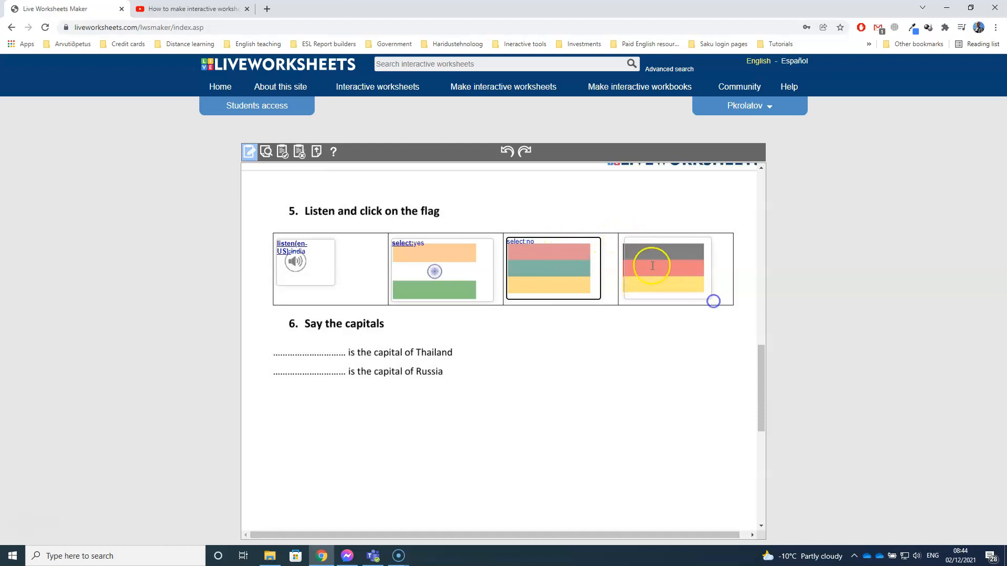
left_click_drag(624, 253, 621, 253)
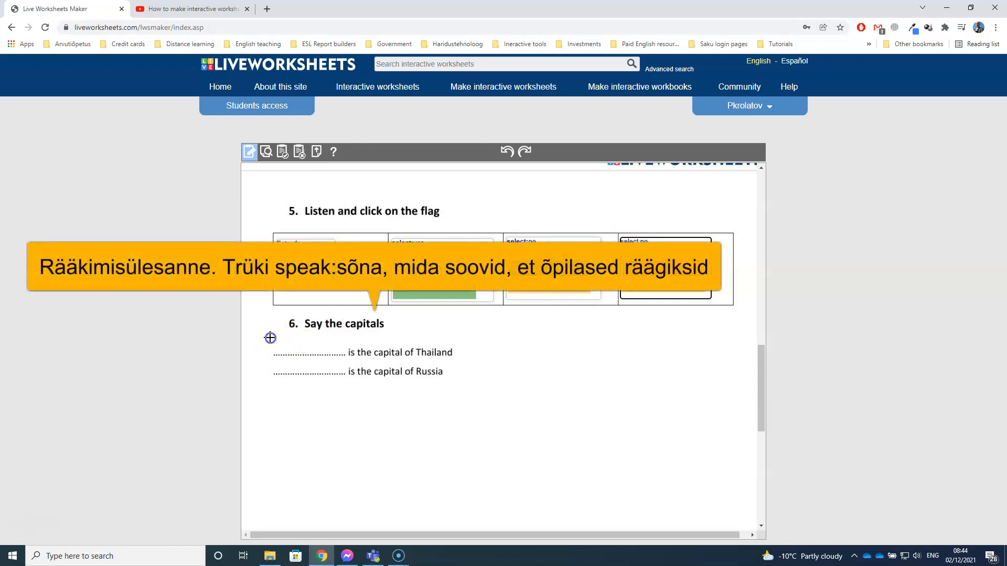
- Add a speak:bangkok box over the blank for Thailand's capital and an empty box over the blank for Russia's capital
left_click_drag(287, 357, 349, 355)
left_click(285, 347)
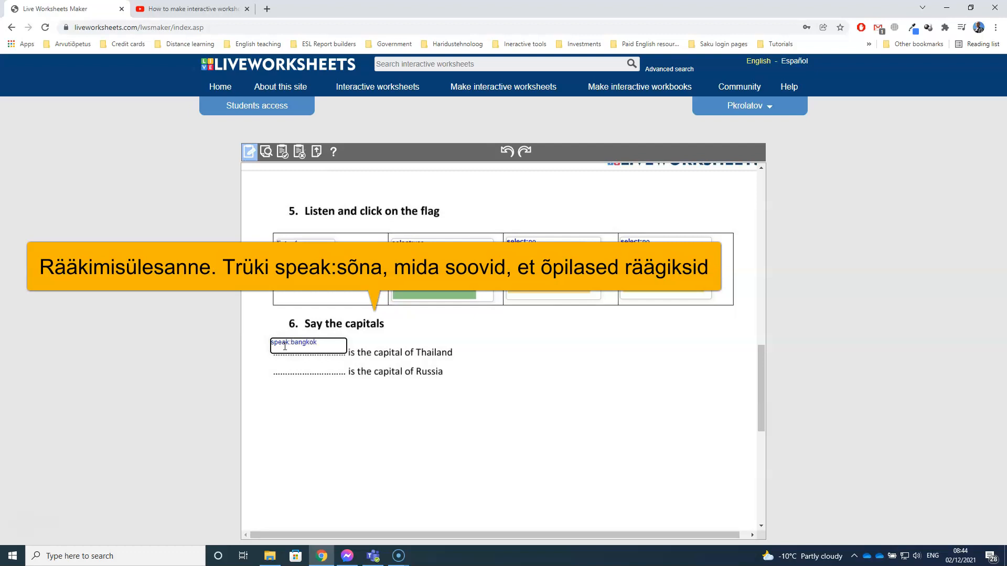
left_click(281, 365)
left_click_drag(298, 375, 344, 377)
left_click(281, 369)
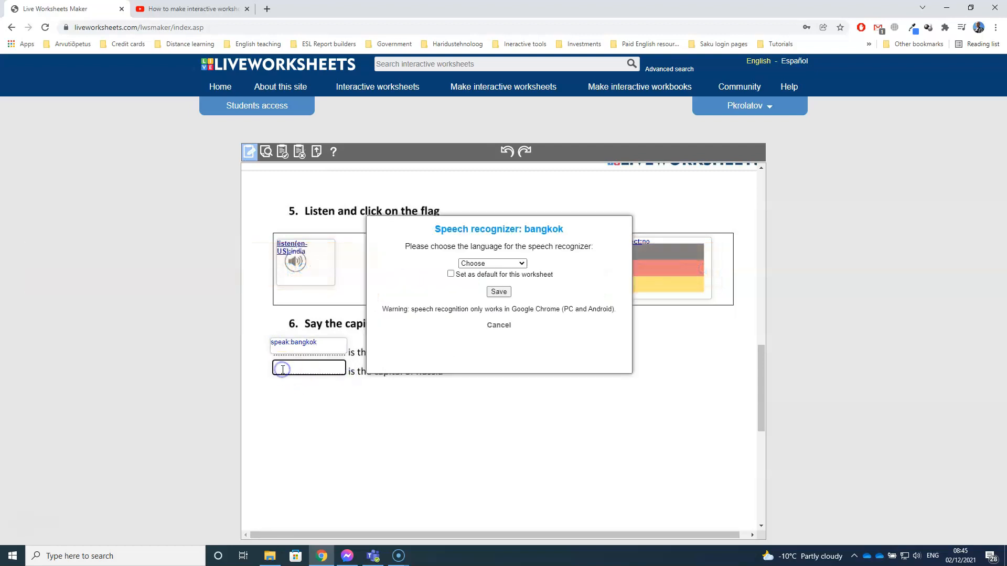
- Save British English (en-GB) as the worksheet's default speech recognizer language and enter speak:moscow in the box for Russia's capital
left_click(483, 264)
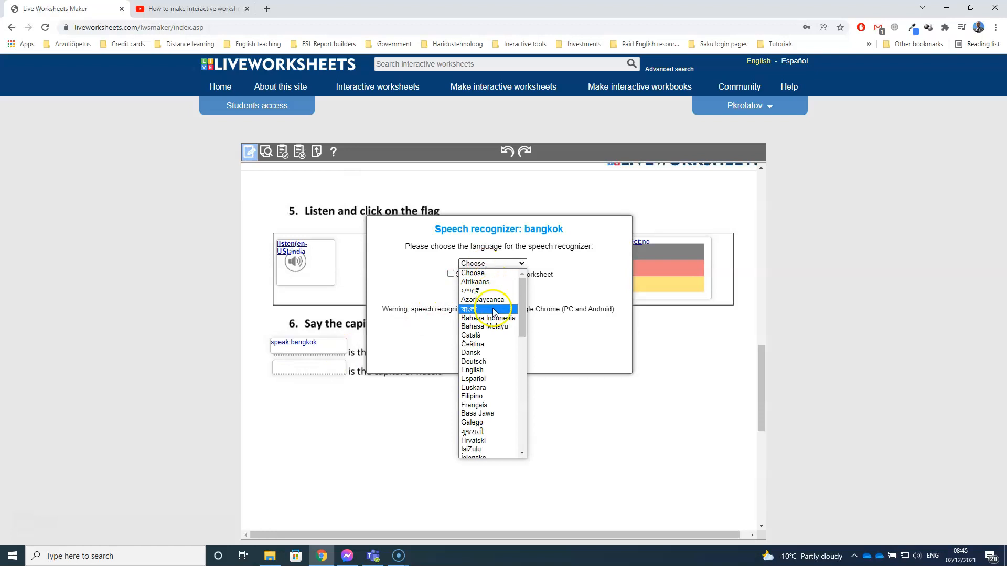
left_click(486, 370)
left_click(451, 274)
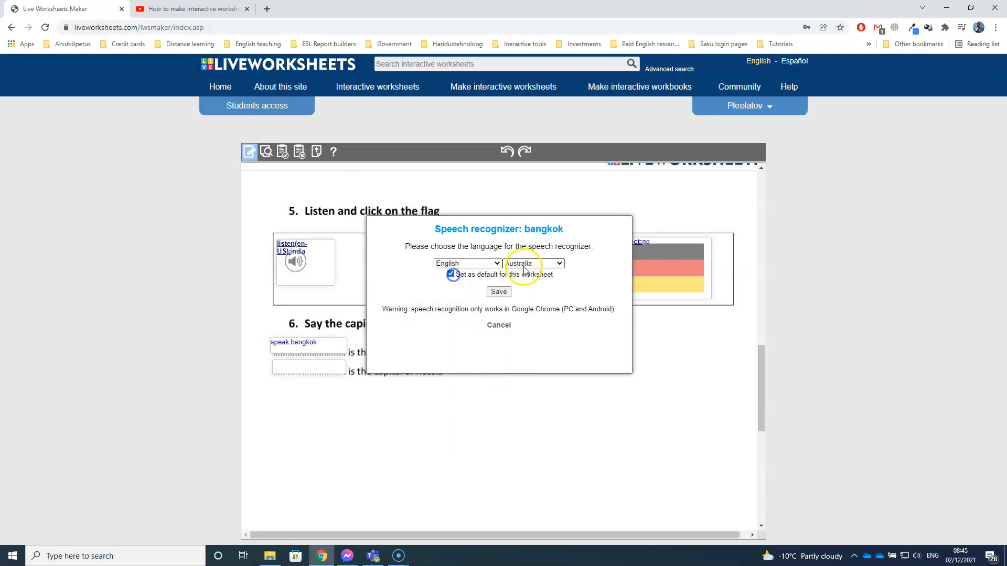
left_click(533, 263)
left_click(529, 348)
left_click(498, 292)
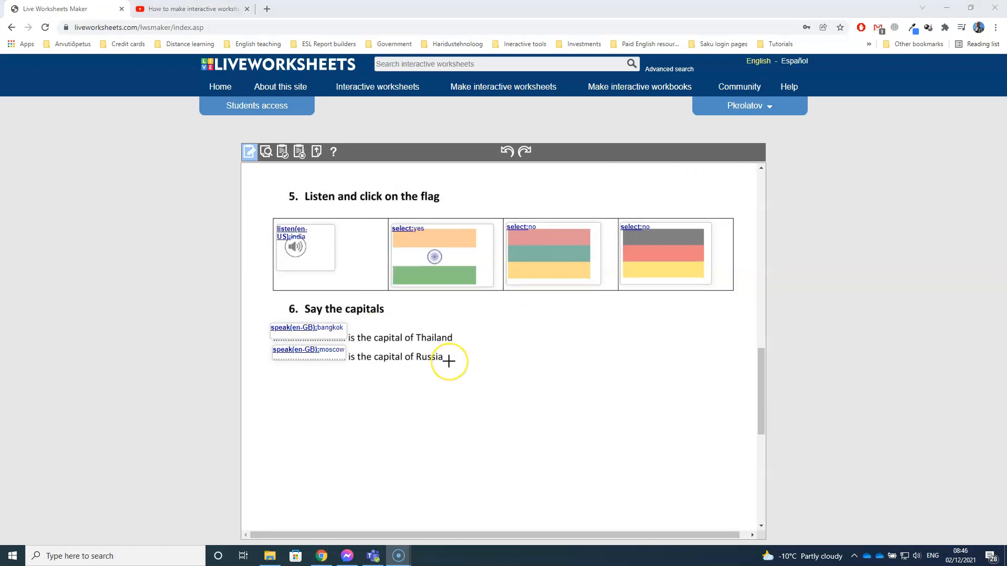
- Preview the worksheet and try out the connecting exercise and the drag-and-drop flags exercise
scroll(447, 360, "up", 15)
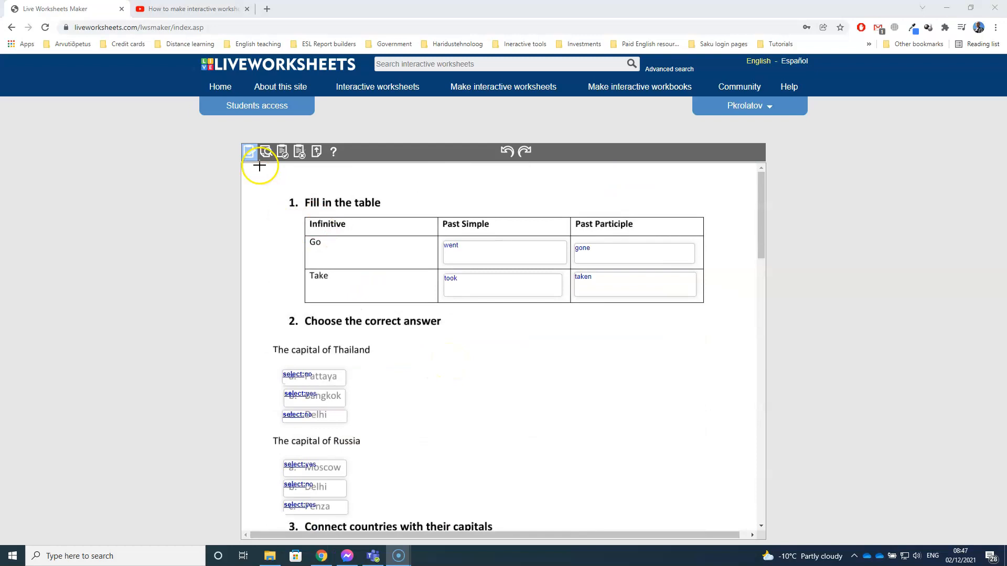
left_click(266, 153)
scroll(456, 292, "down", 3)
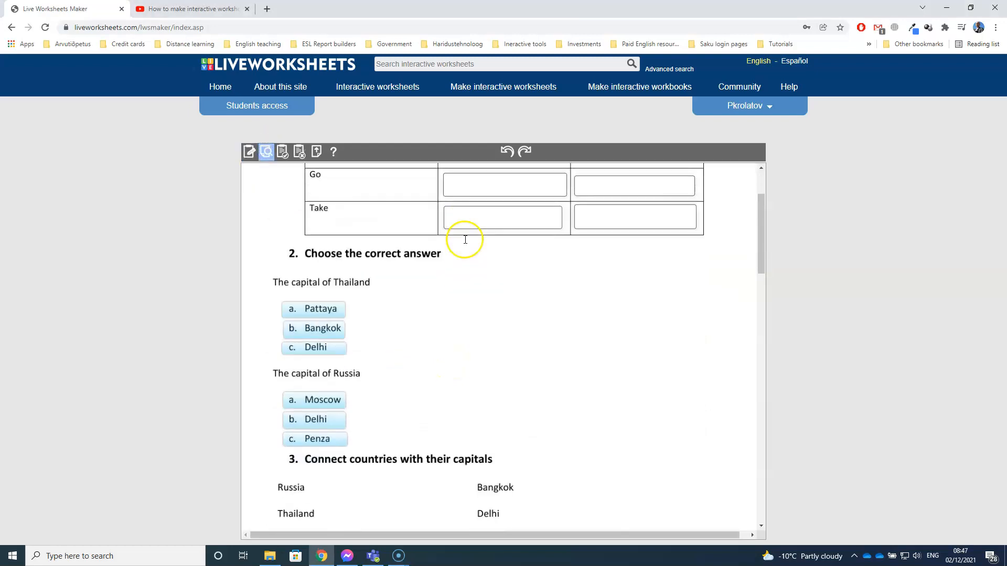
scroll(423, 254, "down", 3)
left_click_drag(309, 226, 477, 273)
scroll(367, 305, "down", 3)
left_click_drag(331, 317, 648, 294)
- Play the audio and select the Indian flag in exercise 5, and try a spoken answer for Thailand's capital with microphone access allowed
scroll(548, 328, "down", 4)
left_click(295, 295)
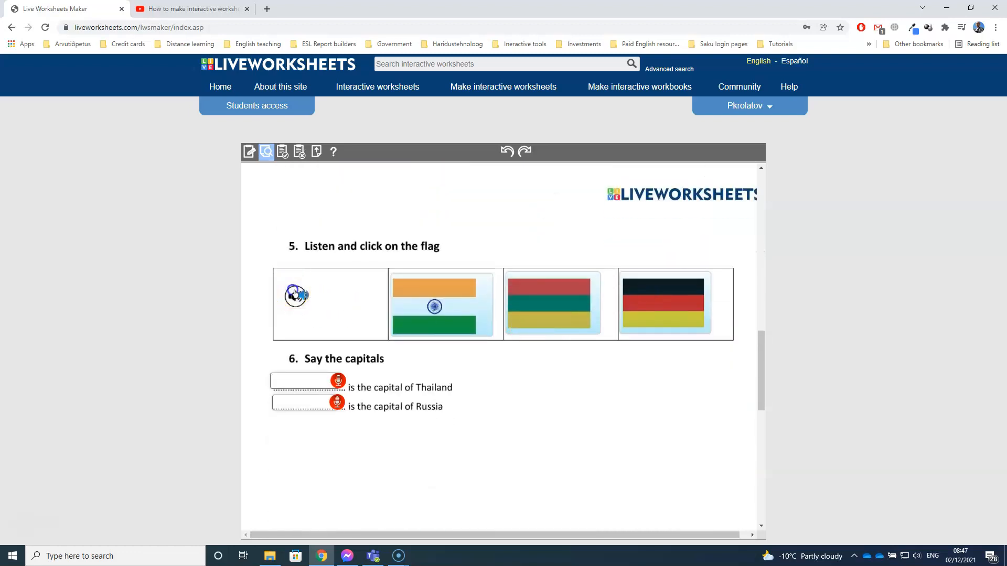
left_click(444, 300)
left_click(337, 382)
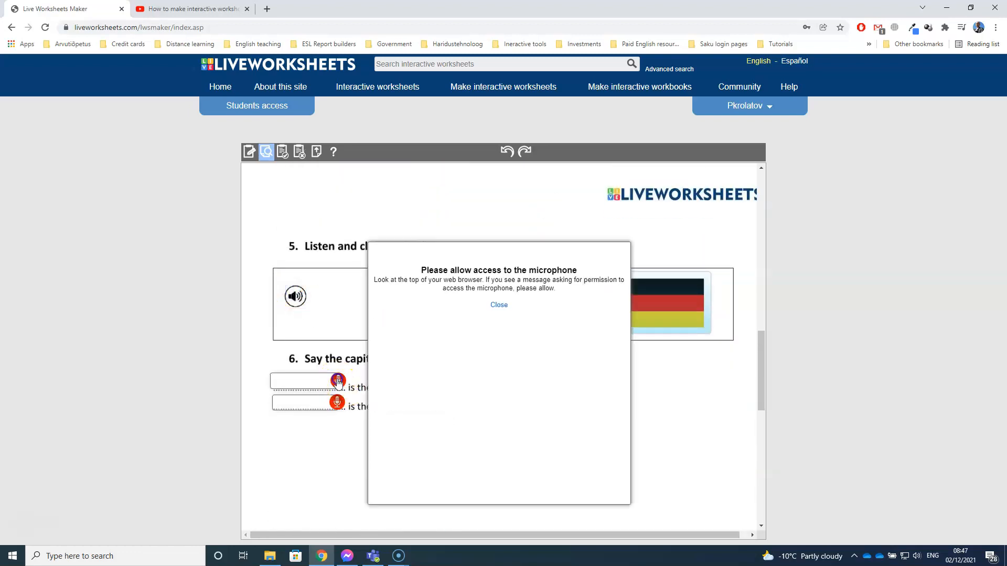
left_click(161, 86)
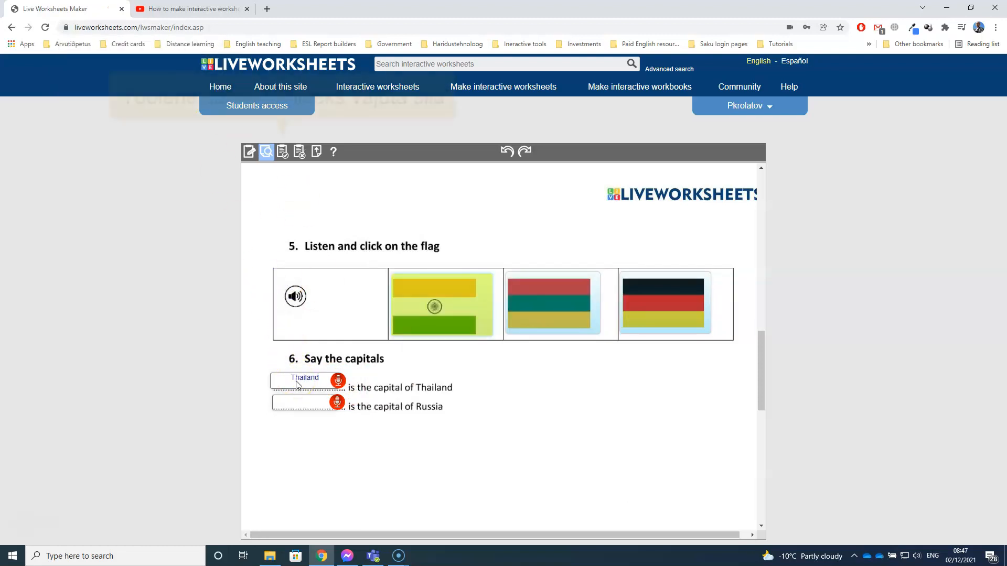
- Leave the preview and save the worksheet as private with the title Test
left_click(249, 151)
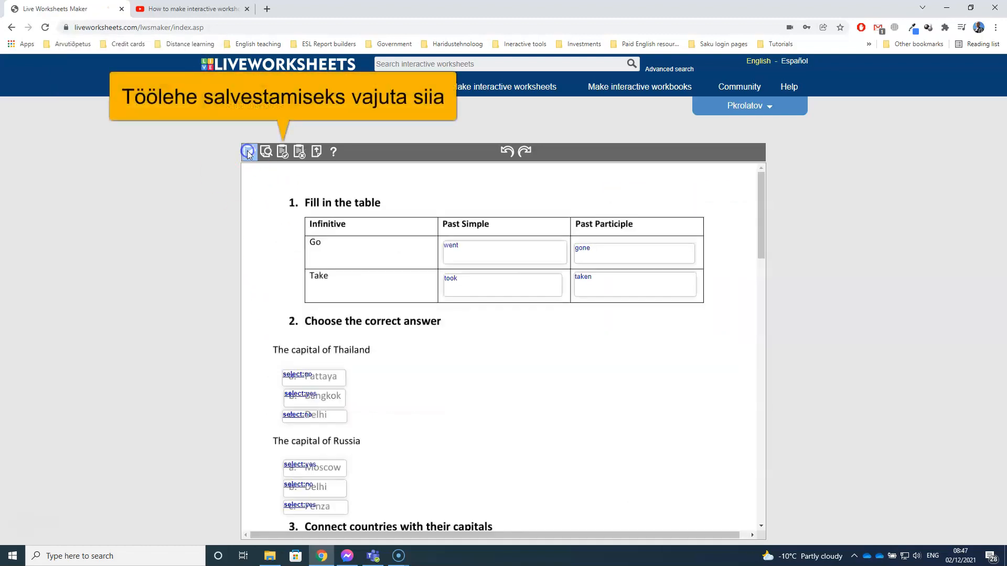
left_click(282, 153)
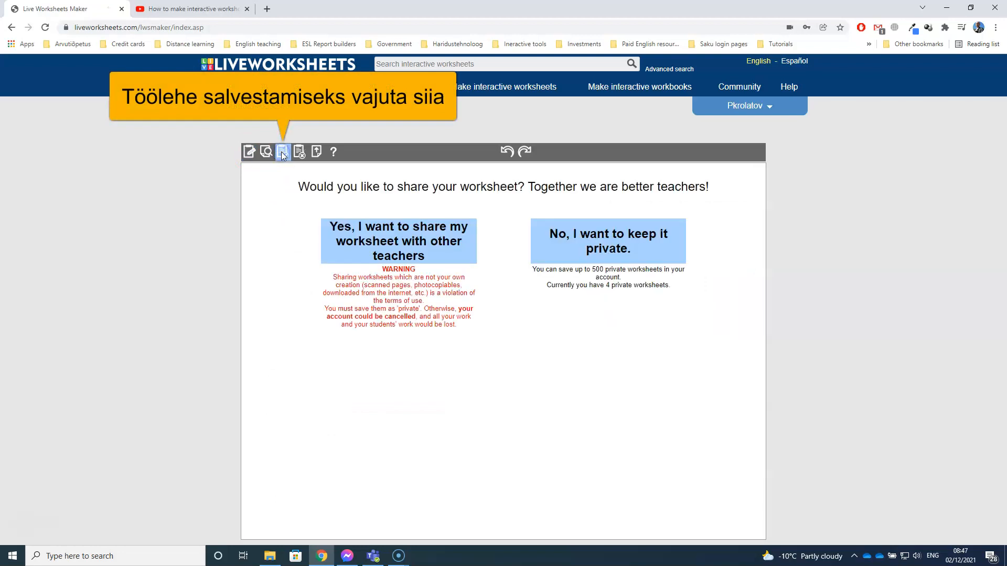
left_click(590, 243)
left_click(463, 373)
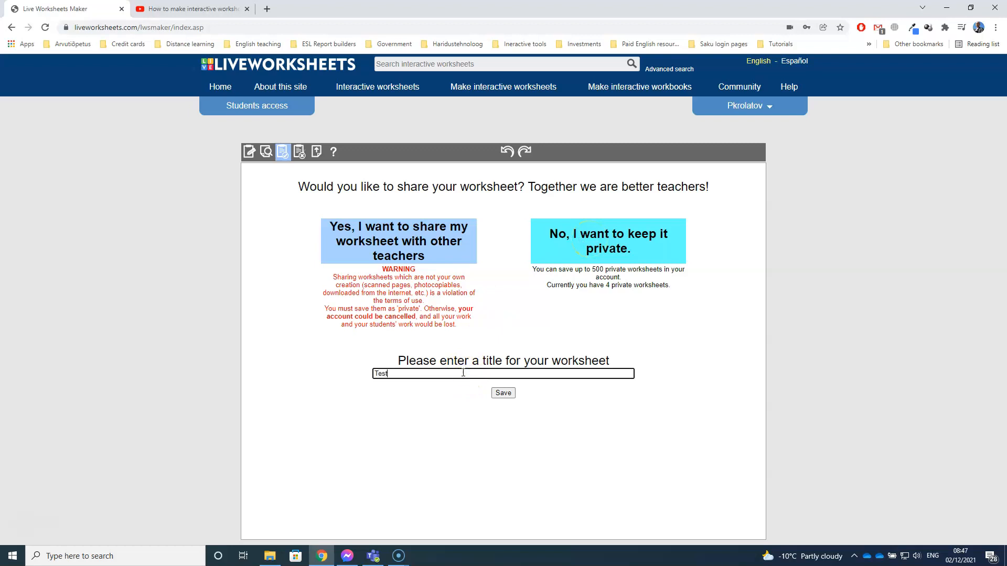
left_click(502, 393)
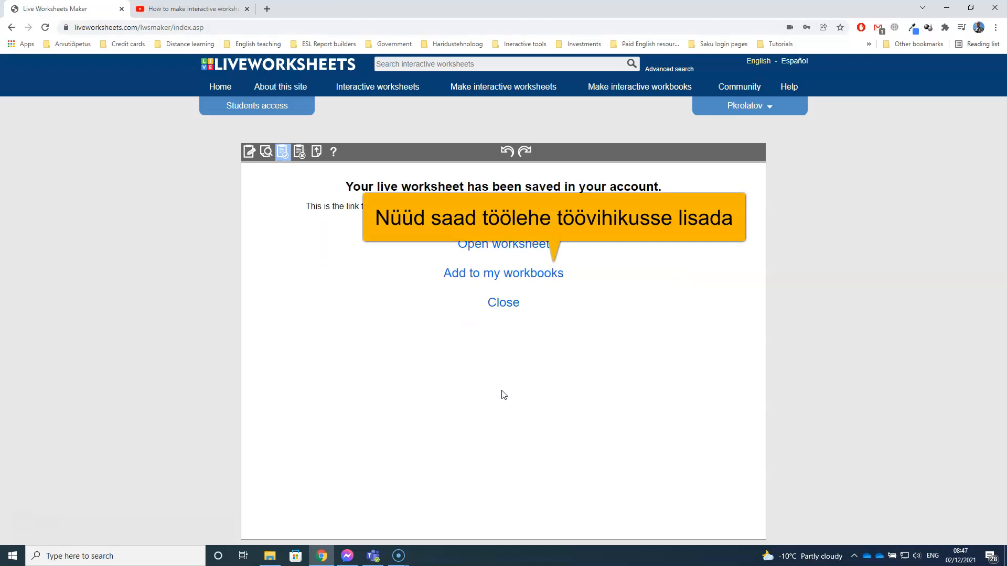
- Try to add the saved worksheet to a workbook, and create a new workbook titled 6A IK
left_click(489, 382)
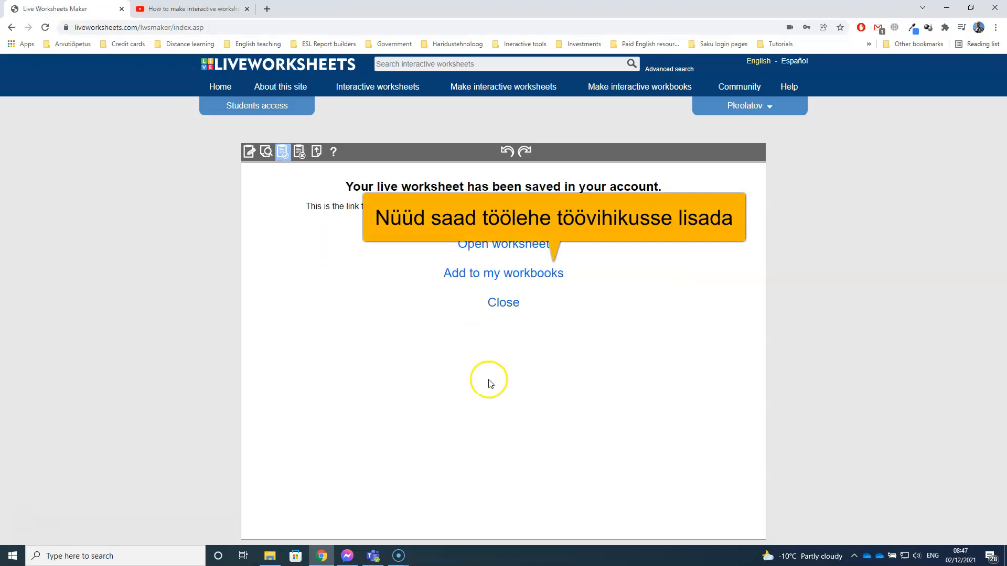
left_click(515, 273)
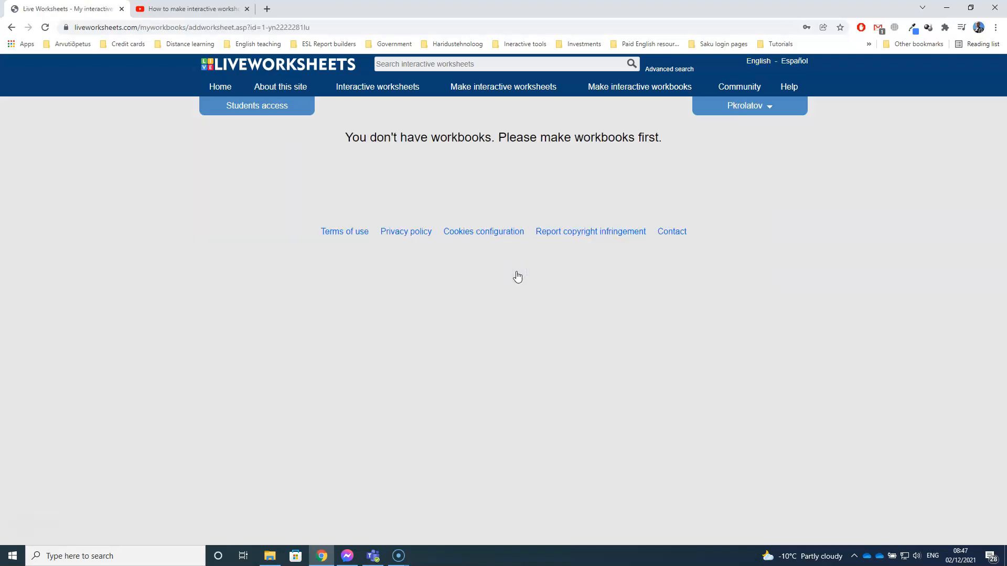
left_click(636, 89)
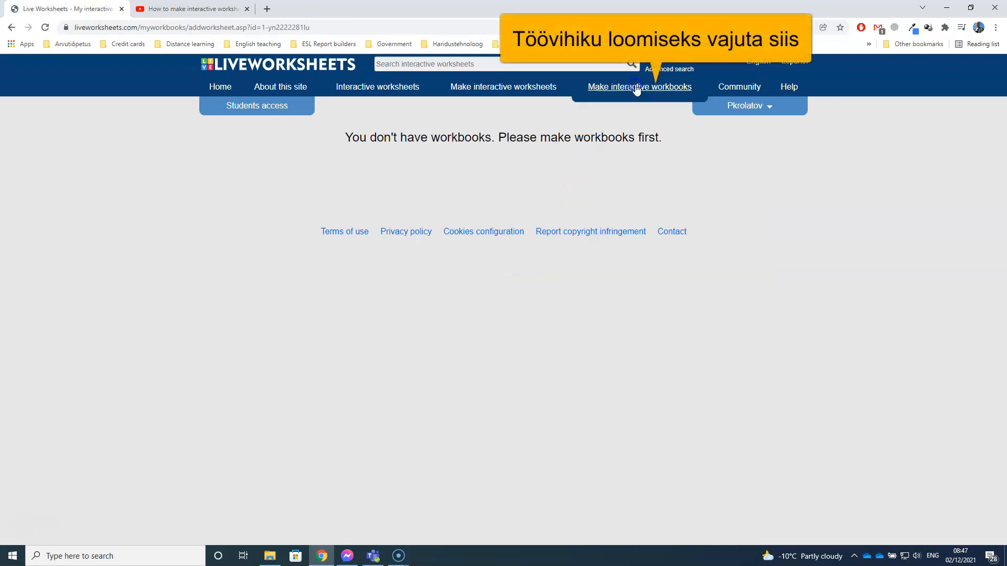
left_click(646, 131)
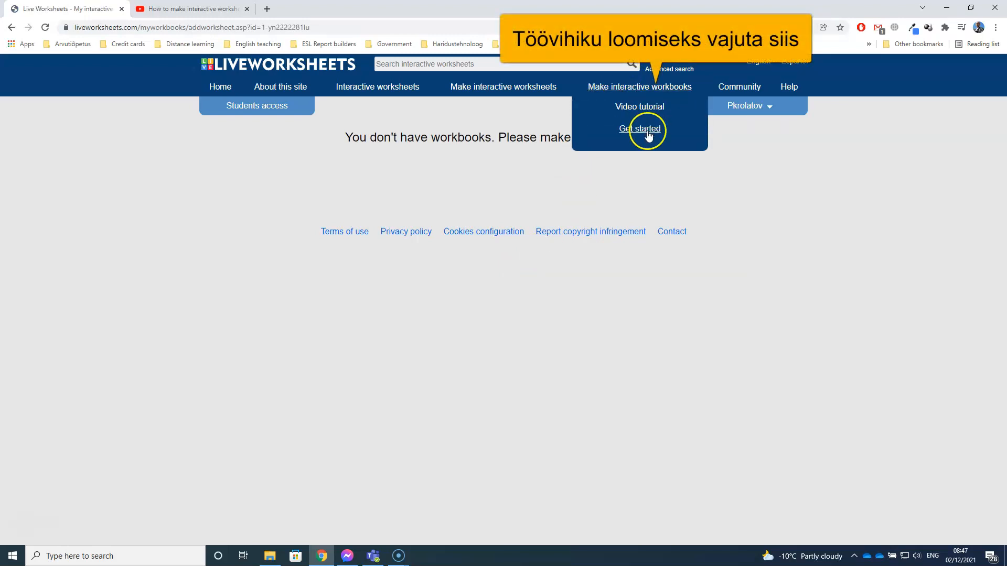
left_click(443, 192)
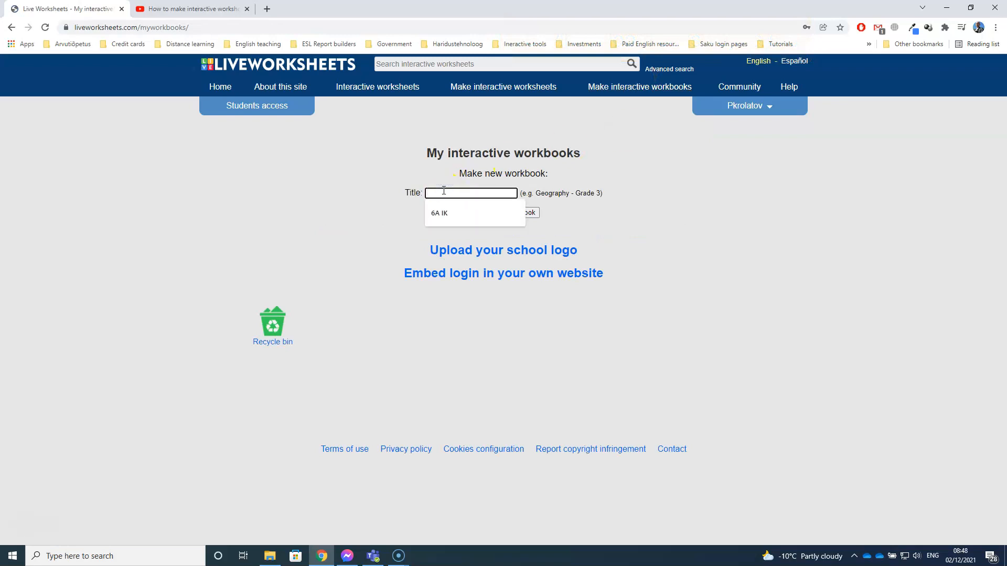
left_click(443, 213)
left_click(485, 212)
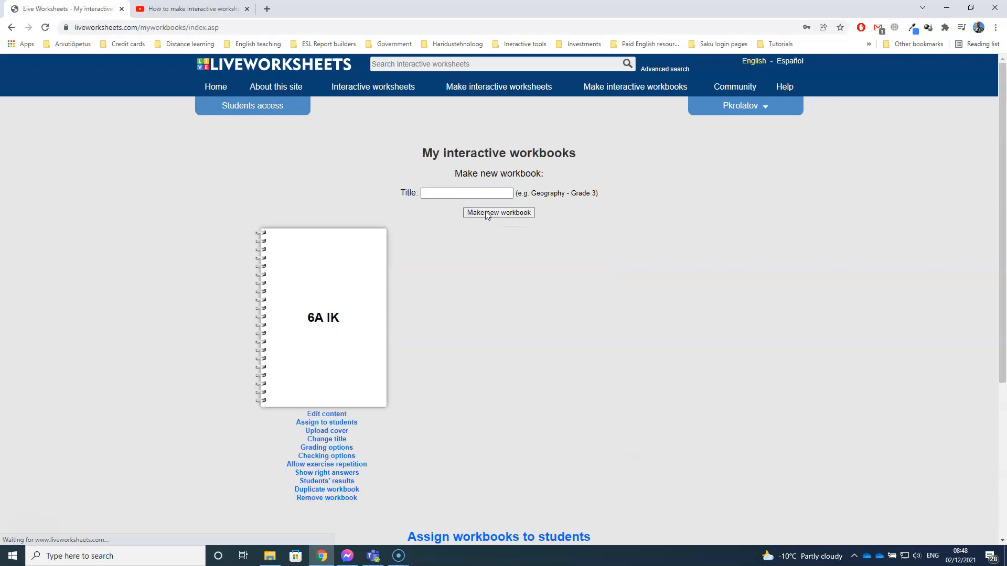
- Open the private worksheet Test1 and add it to the 6A IK workbook
scroll(431, 303, "down", 1)
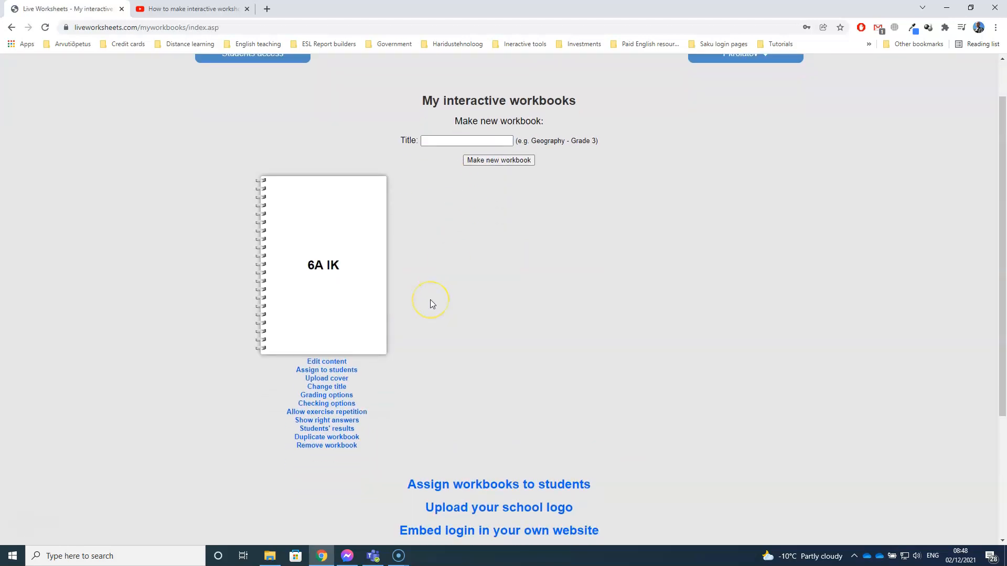
scroll(439, 348, "up", 1)
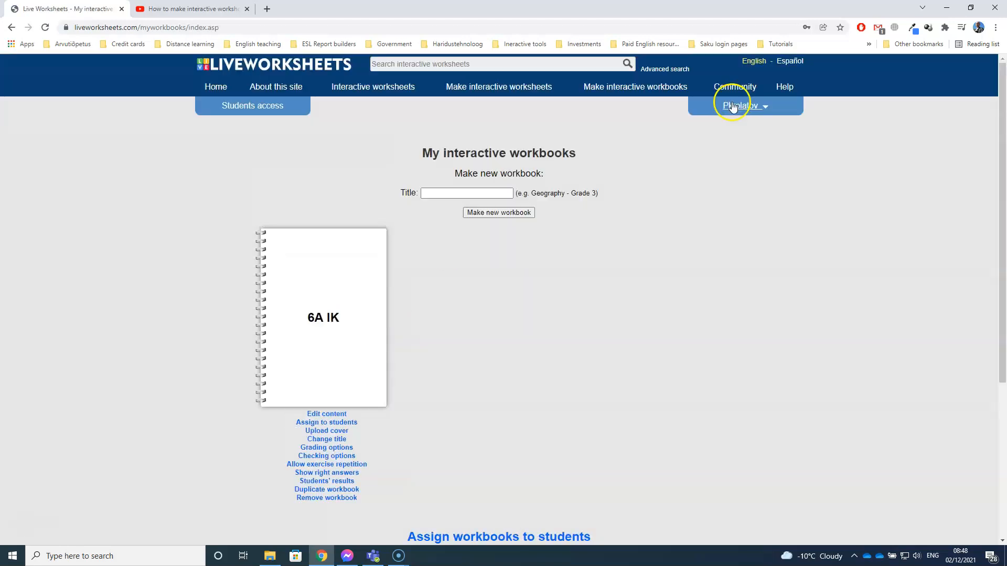
left_click(733, 106)
left_click(742, 128)
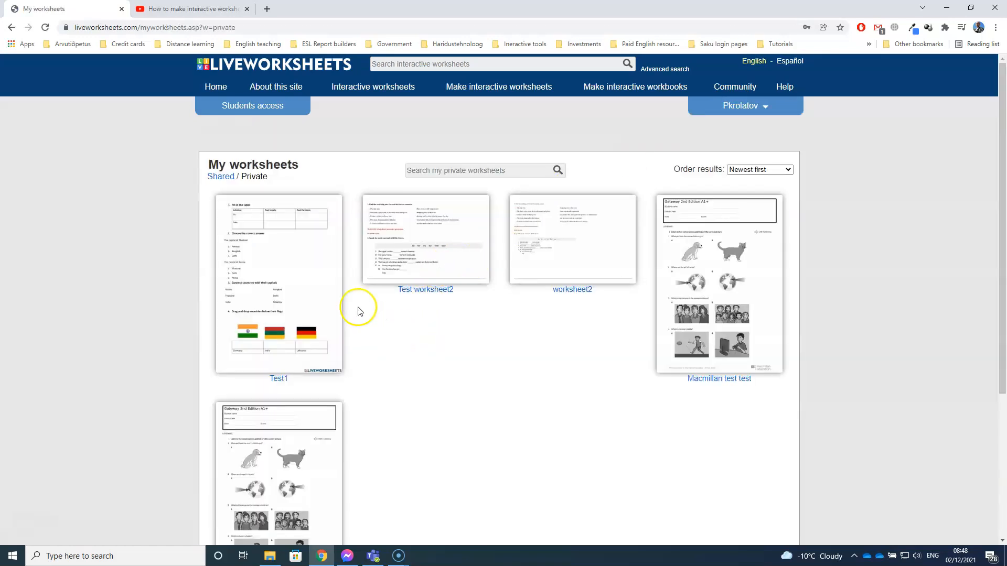
left_click(314, 251)
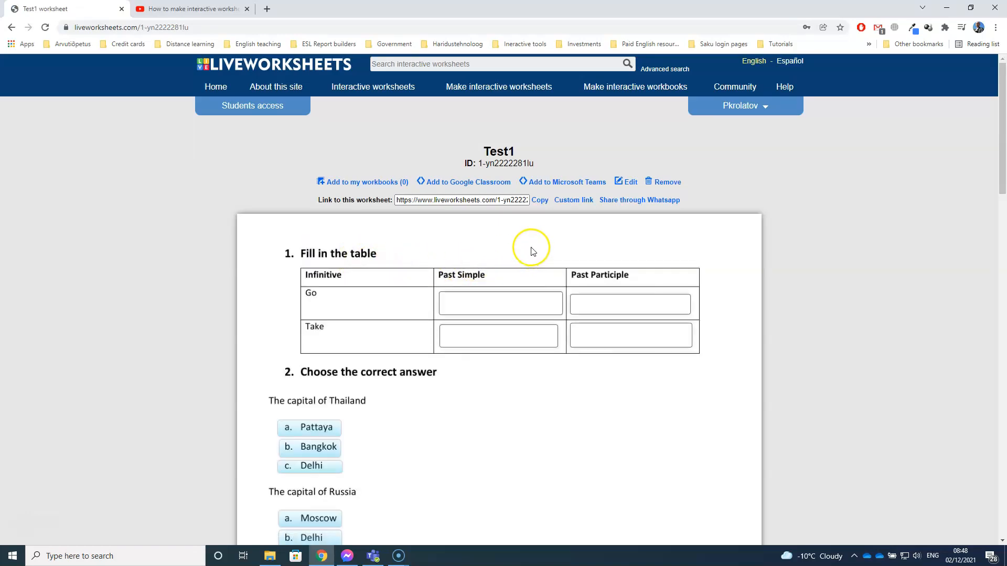
left_click(377, 182)
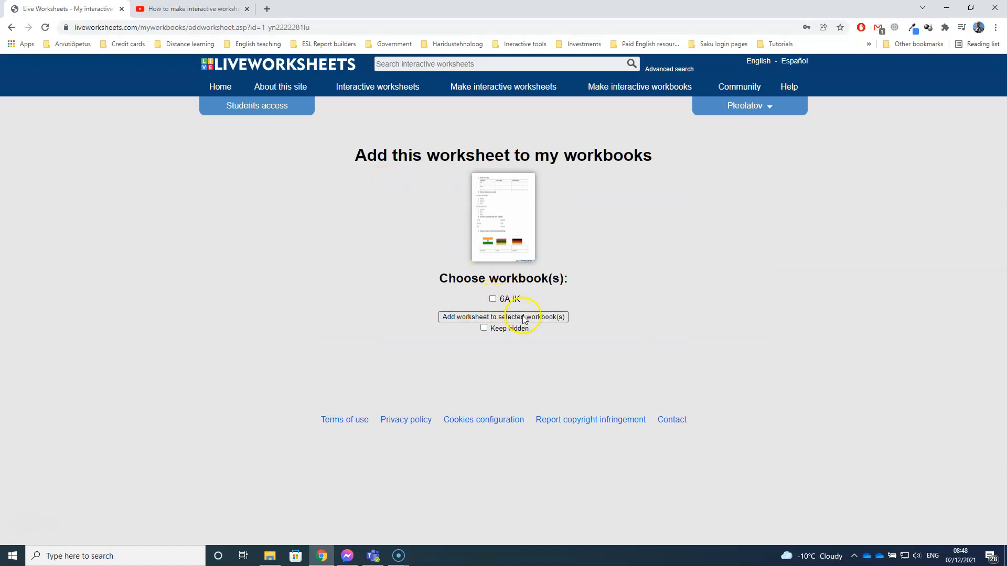
left_click(493, 297)
left_click(503, 317)
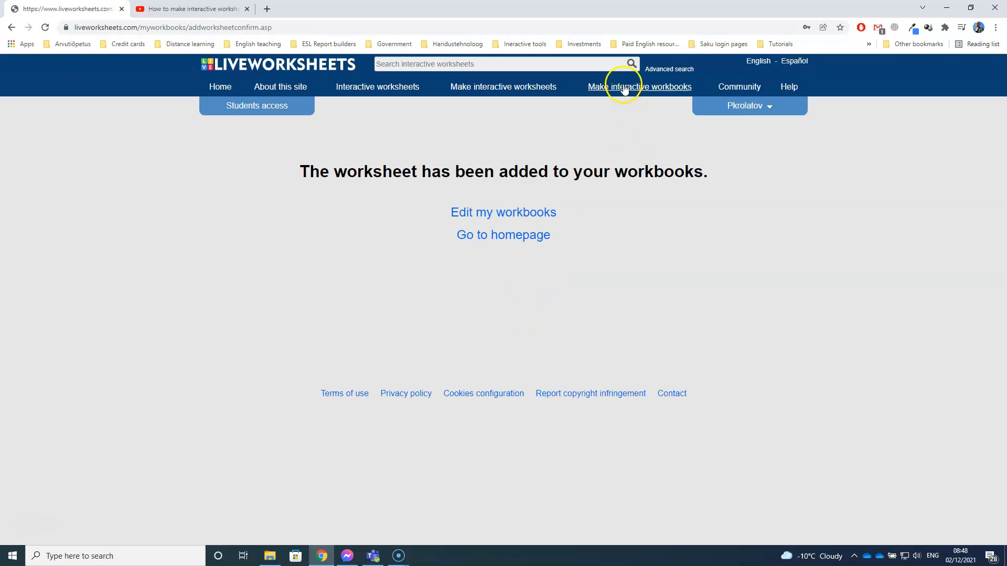
- Open the 6A IK workbook from the workbook list to check its content for the Test1 worksheet
left_click(740, 106)
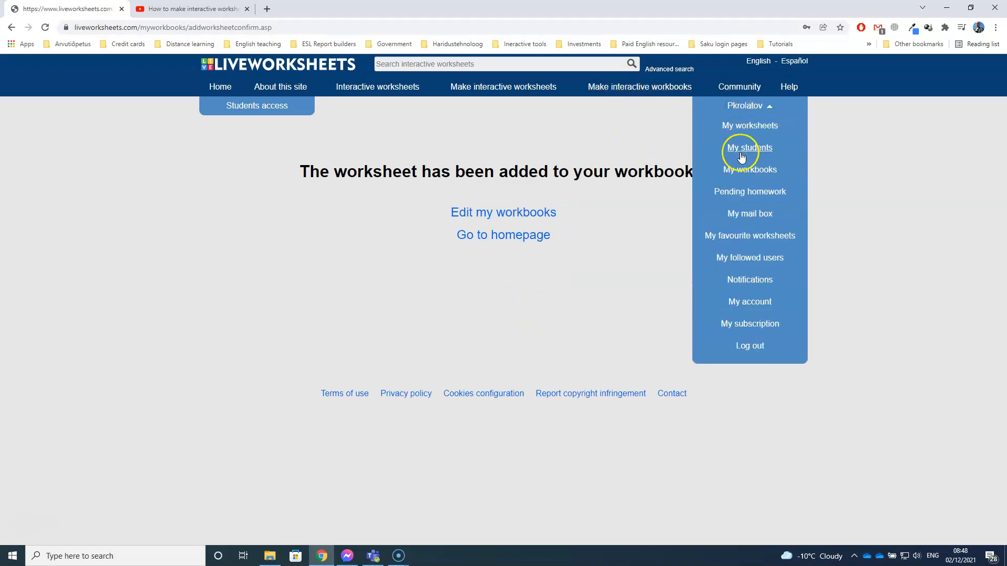
left_click(750, 170)
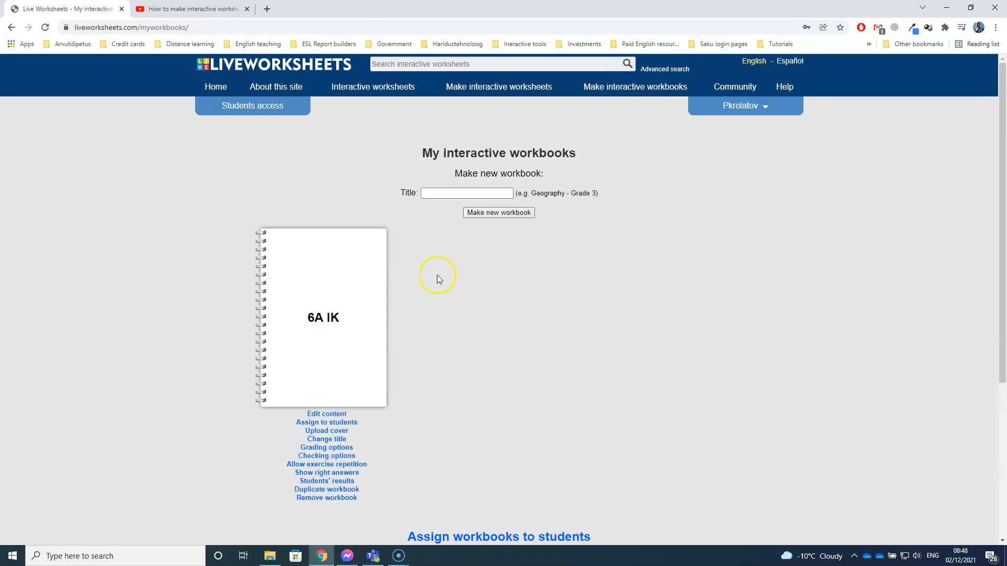
scroll(436, 274, "down", 1)
left_click(337, 287)
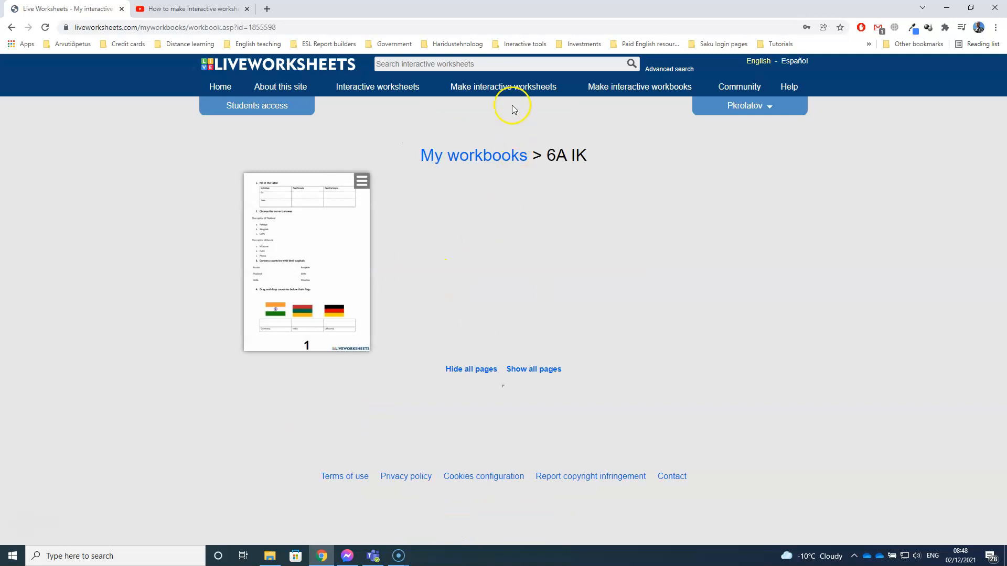
- Open a private Macmillan test test worksheet and add it to the 6A IK workbook
left_click(743, 108)
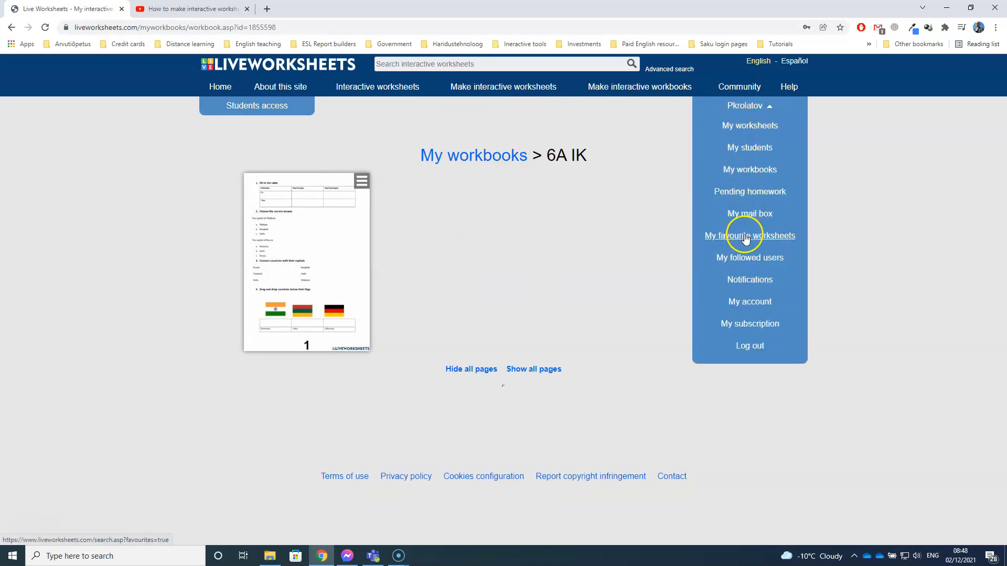
left_click(756, 127)
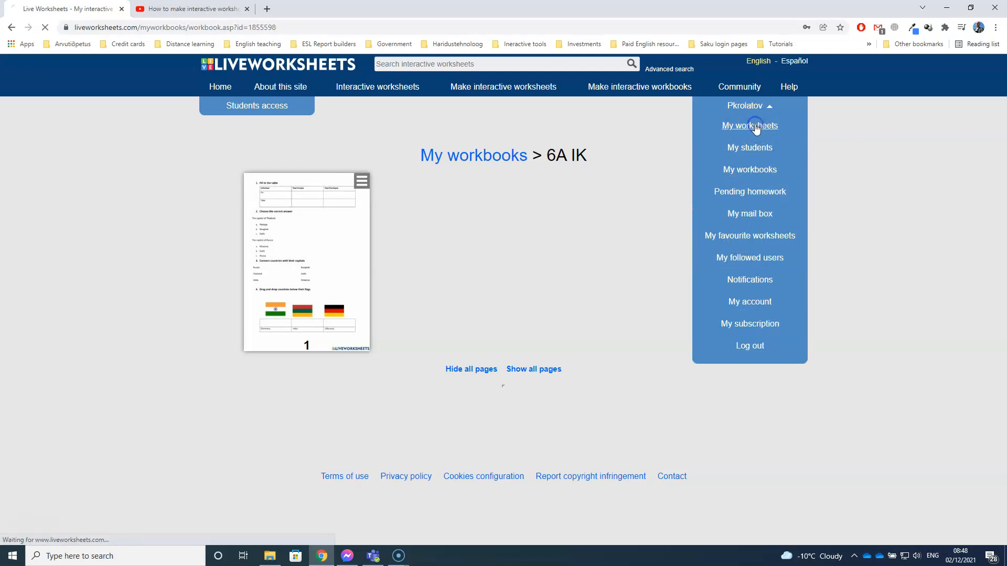
scroll(457, 274, "down", 2)
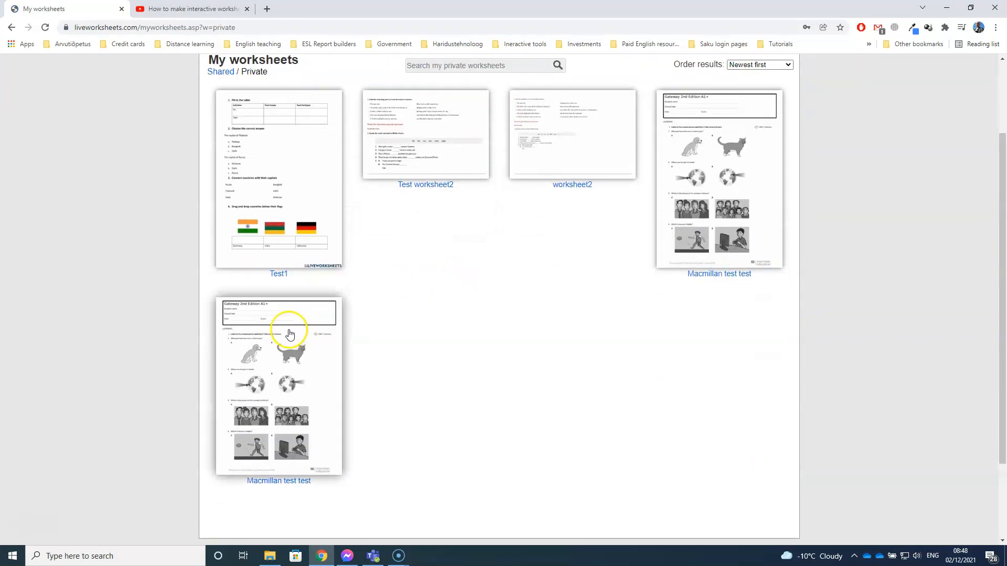
left_click(288, 330)
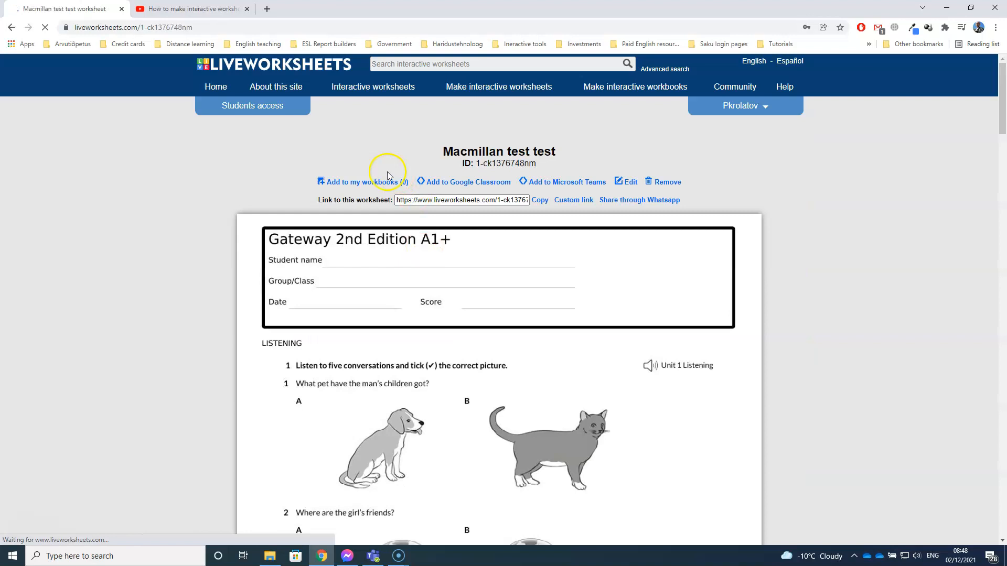
left_click(377, 180)
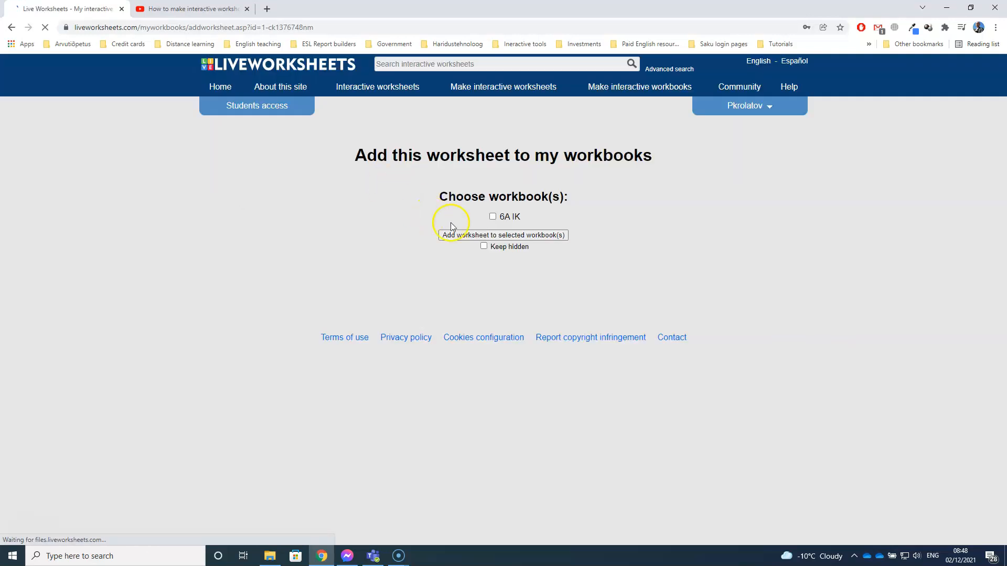
left_click(492, 235)
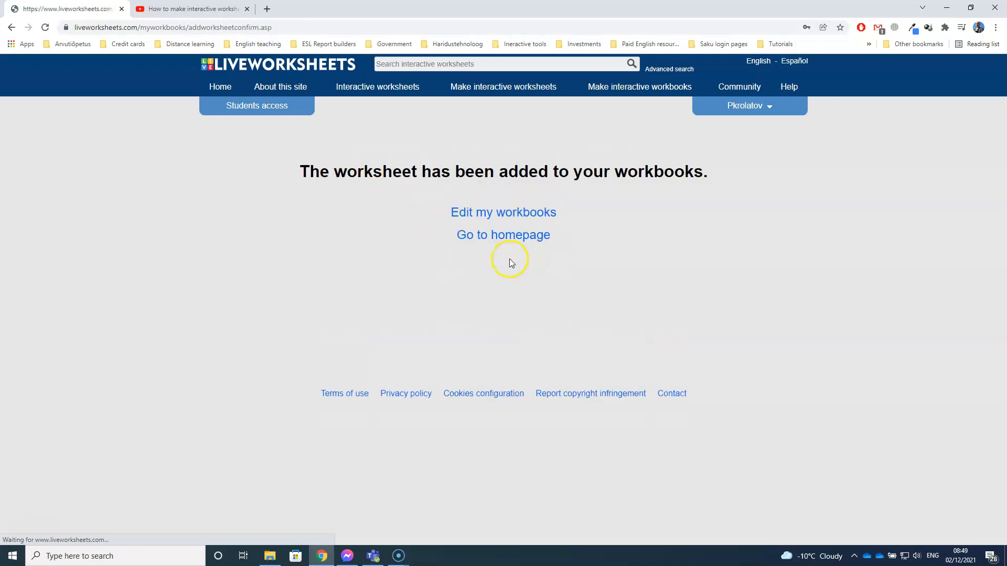
- Reopen the 6A IK workbook and review its pages, including the Macmillan worksheets
left_click(729, 106)
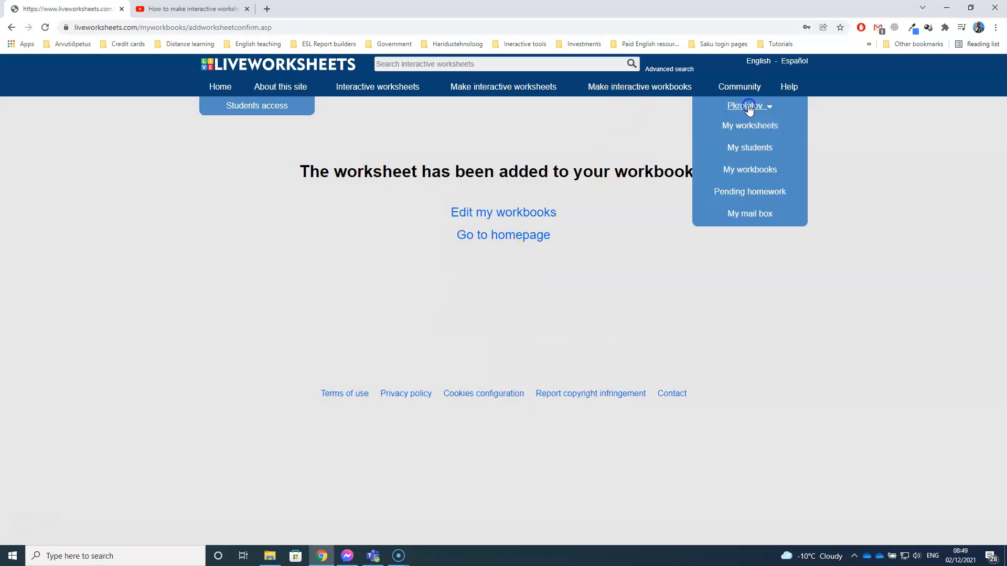
left_click(750, 169)
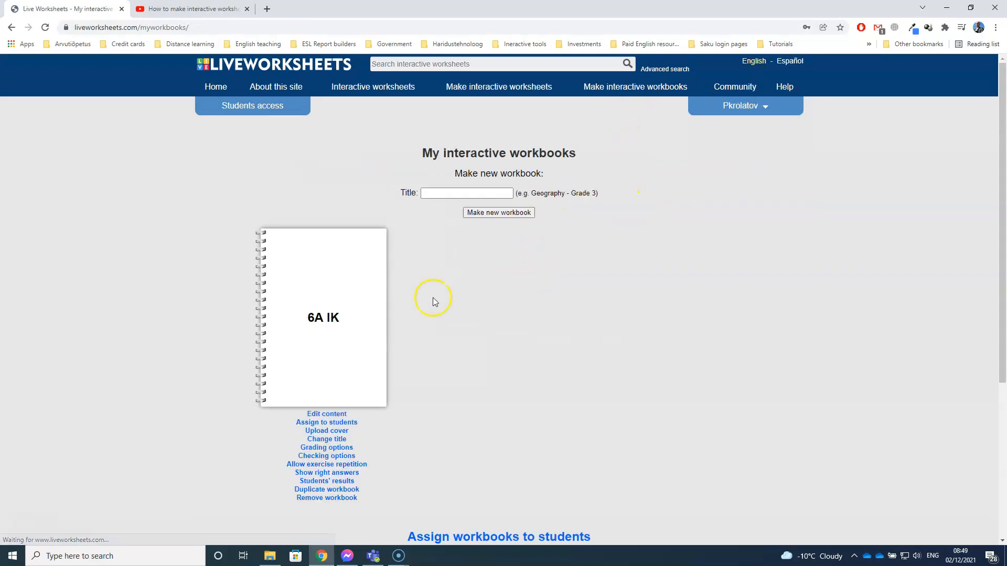
left_click(350, 355)
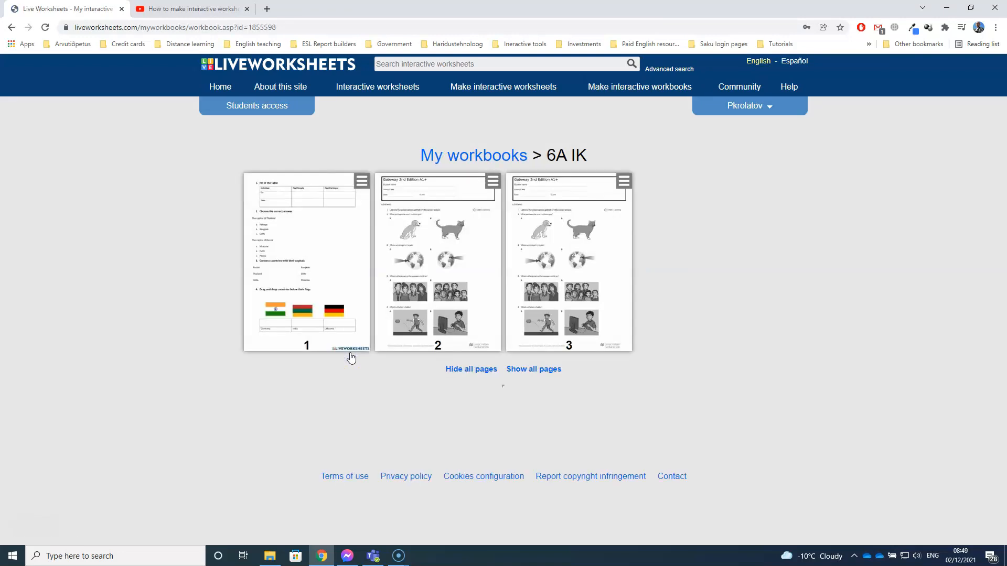
mouse_move(603, 259)
mouse_move(333, 225)
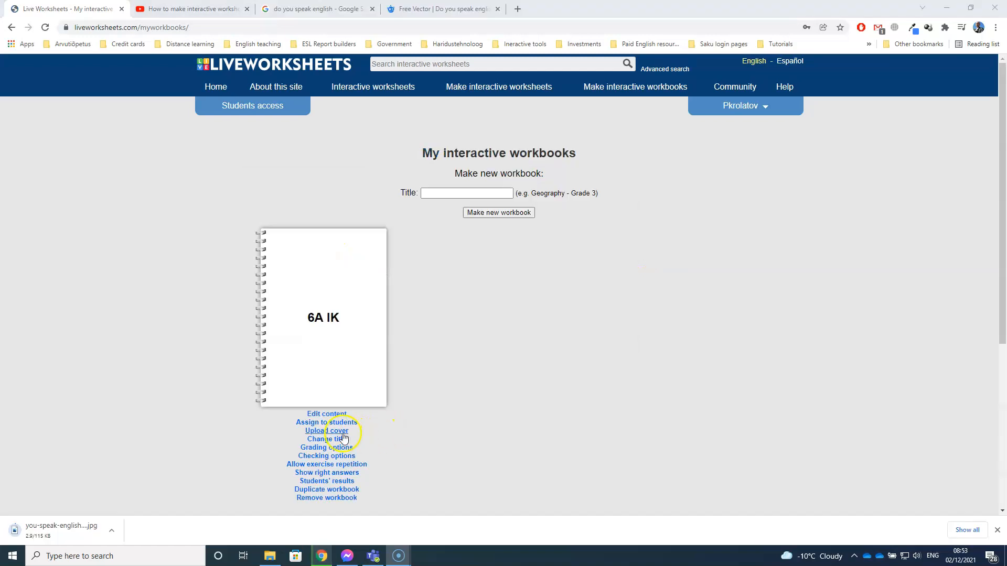
- Upload the downloaded you-speak-english JPG image as the cover of the 6A IK workbook
left_click(326, 431)
left_click(450, 162)
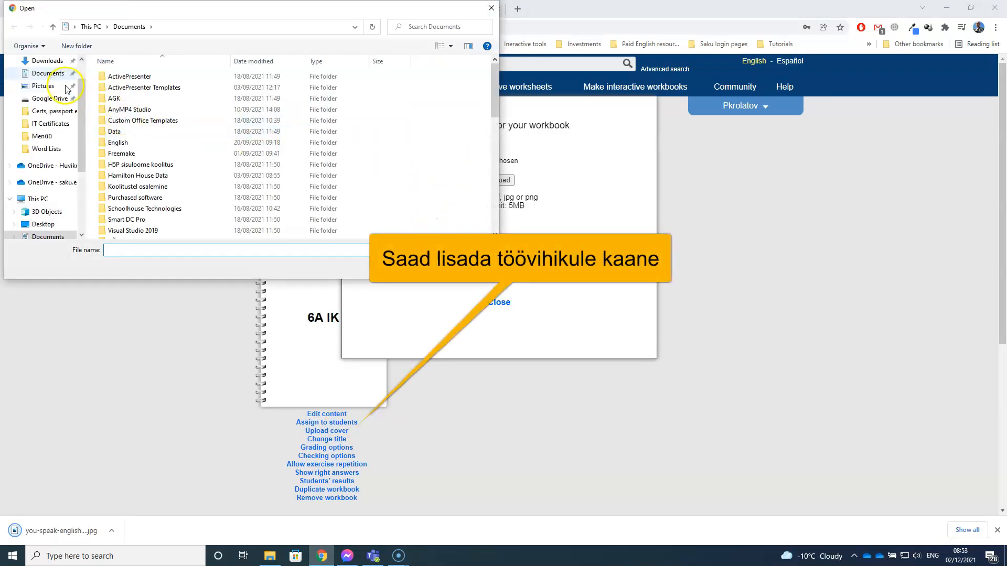
left_click(48, 60)
double_click(161, 92)
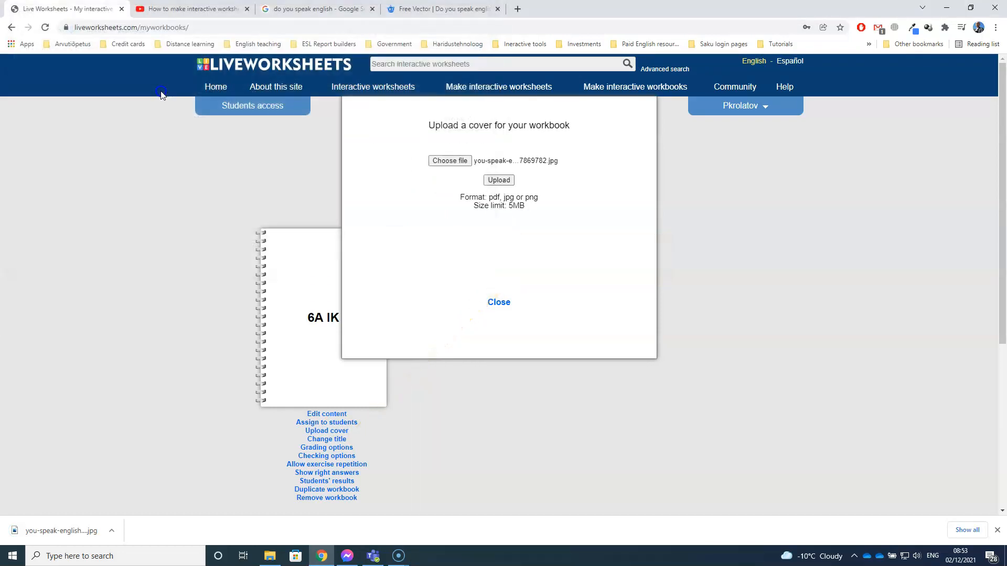
left_click(498, 180)
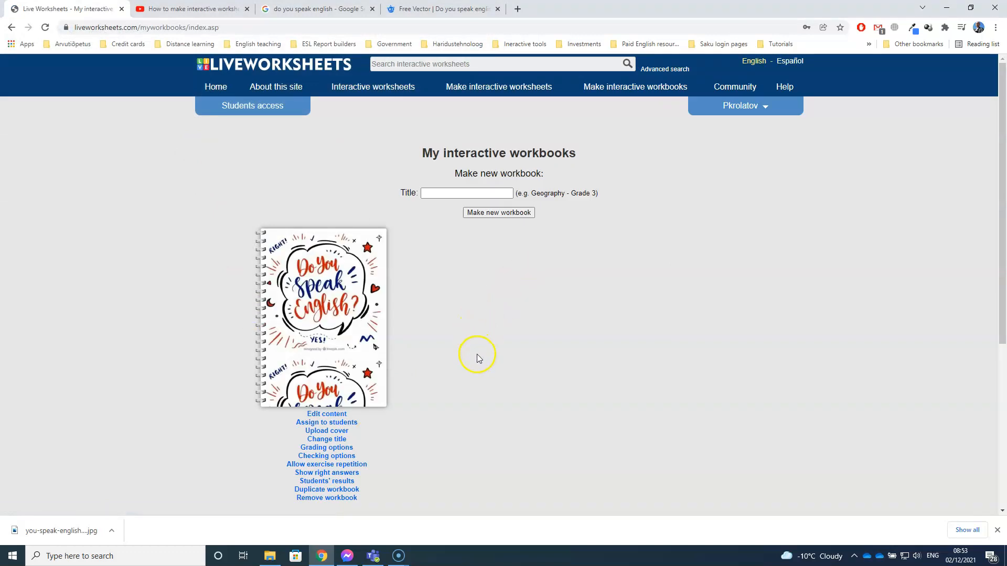
- Add a student group named 6A klass to the teacher's students
left_click(736, 106)
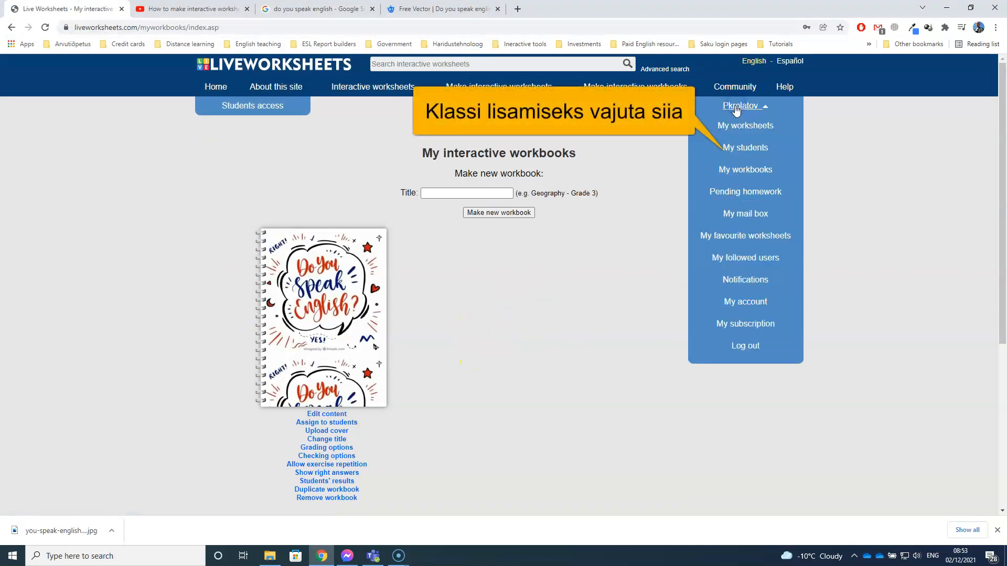
left_click(740, 150)
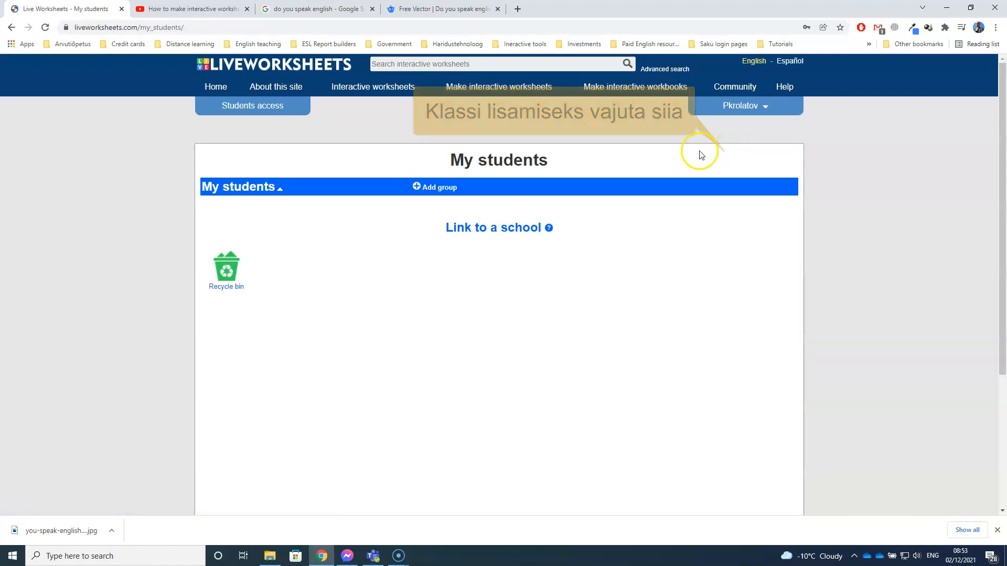
left_click(436, 188)
left_click(449, 202)
type("6A klass")
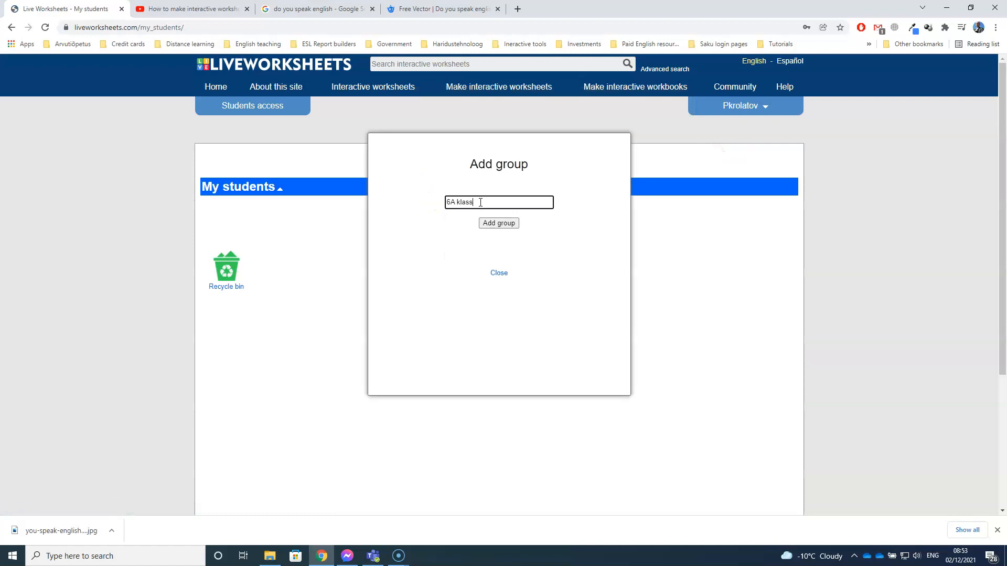
left_click(506, 224)
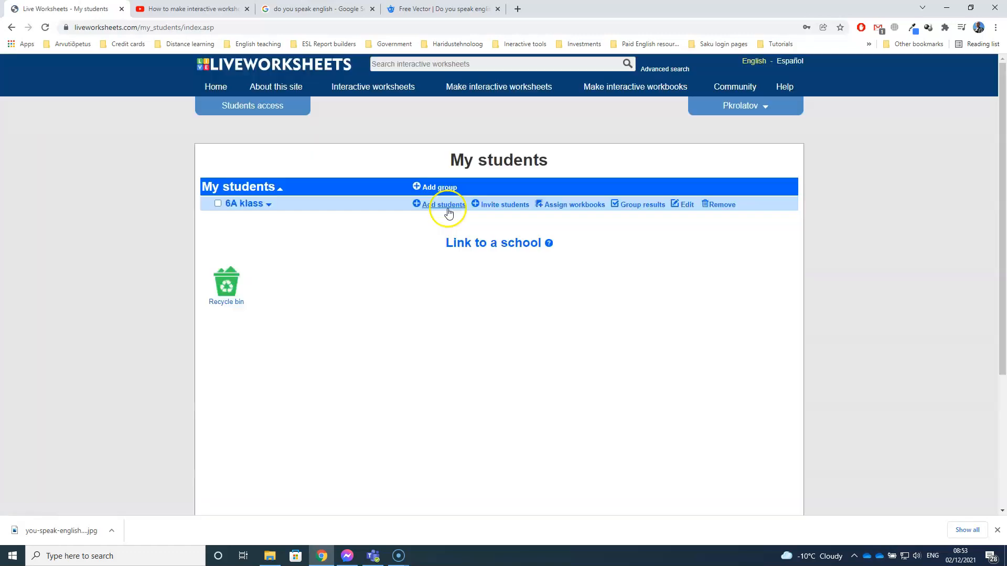
- Get the student invitation for the 6A klass group and copy its group code
left_click(501, 204)
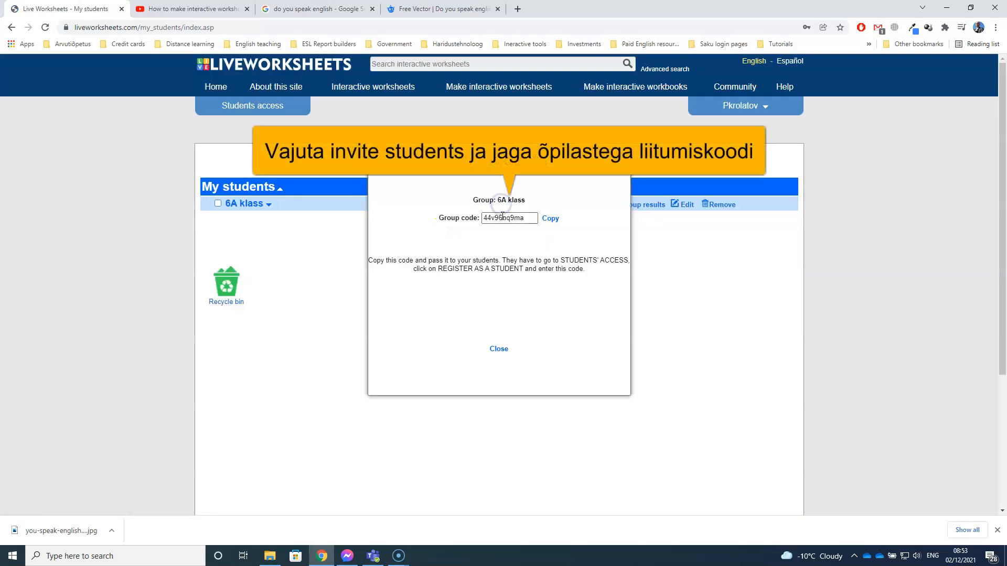
double_click(507, 219)
right_click(507, 220)
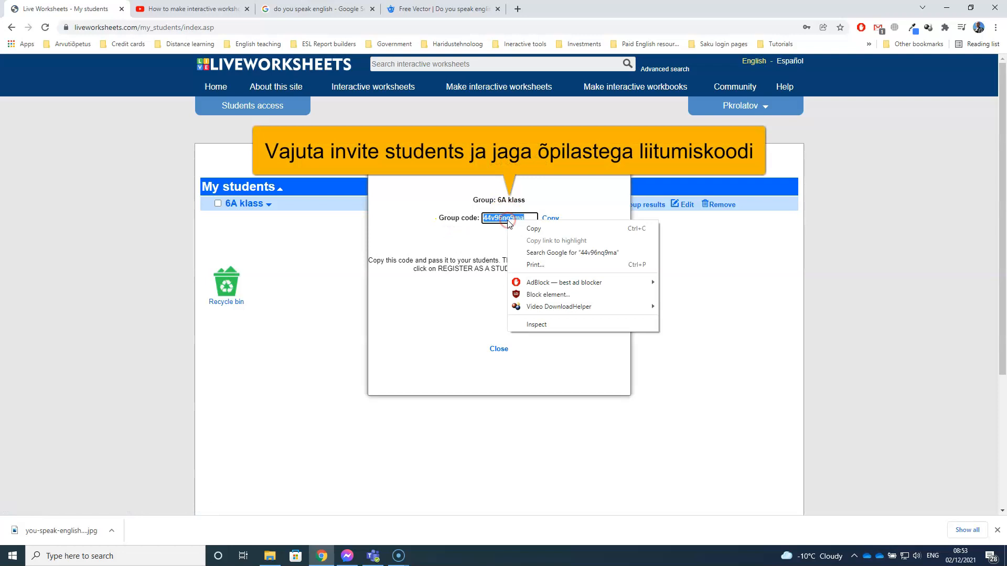
left_click(529, 227)
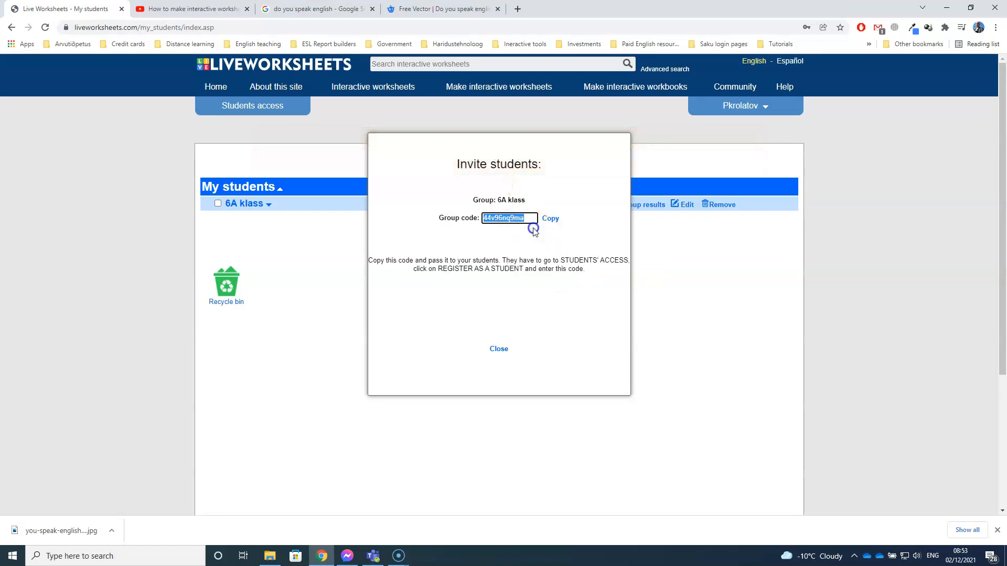
left_click(497, 349)
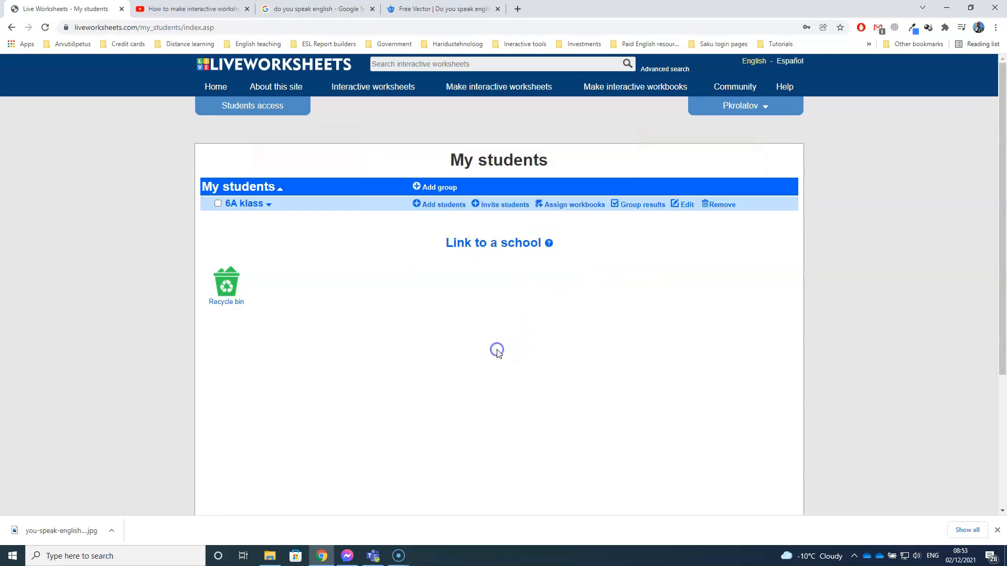
- Open student registration in the students' access area and submit the copied group code
left_click(265, 108)
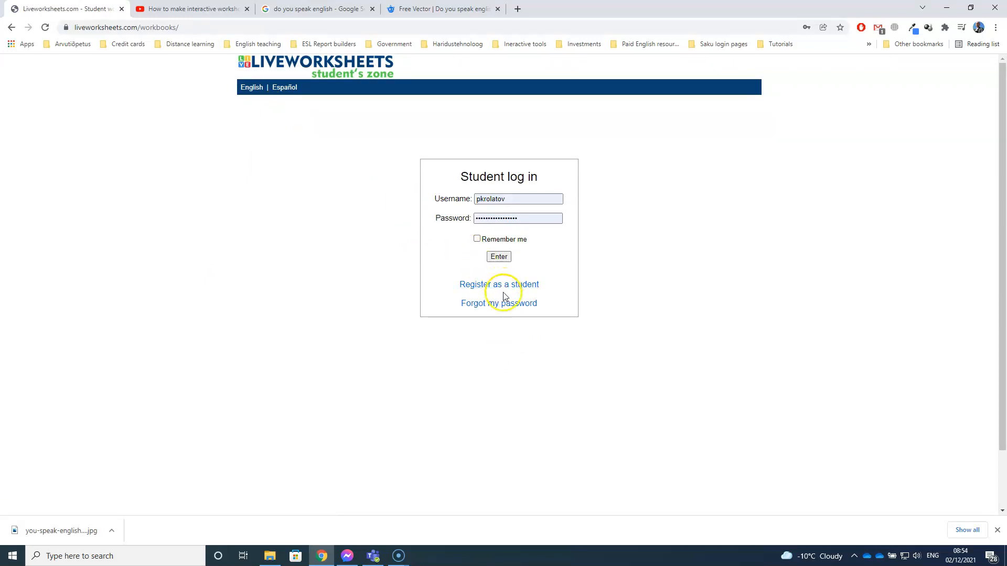
left_click(504, 288)
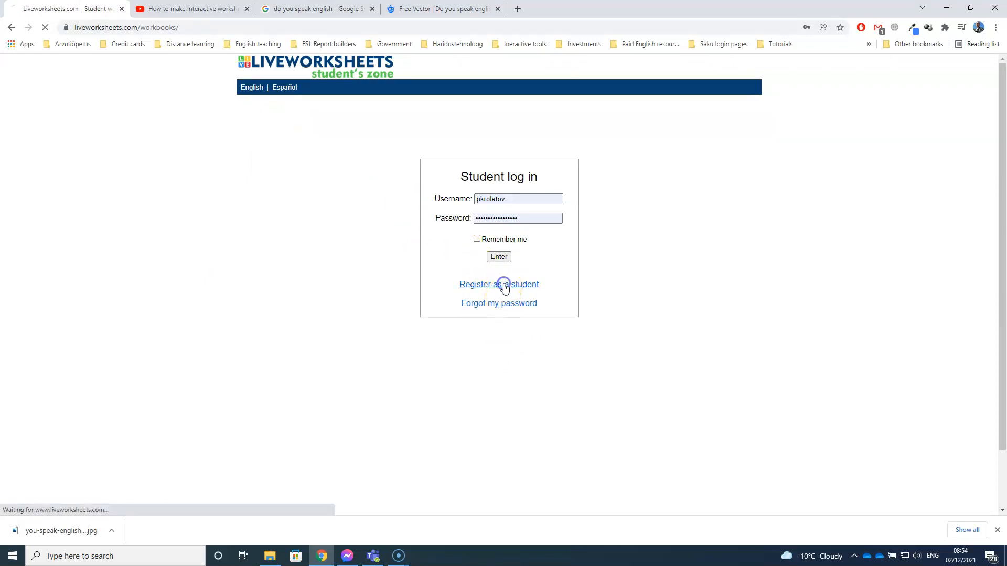
left_click(480, 204)
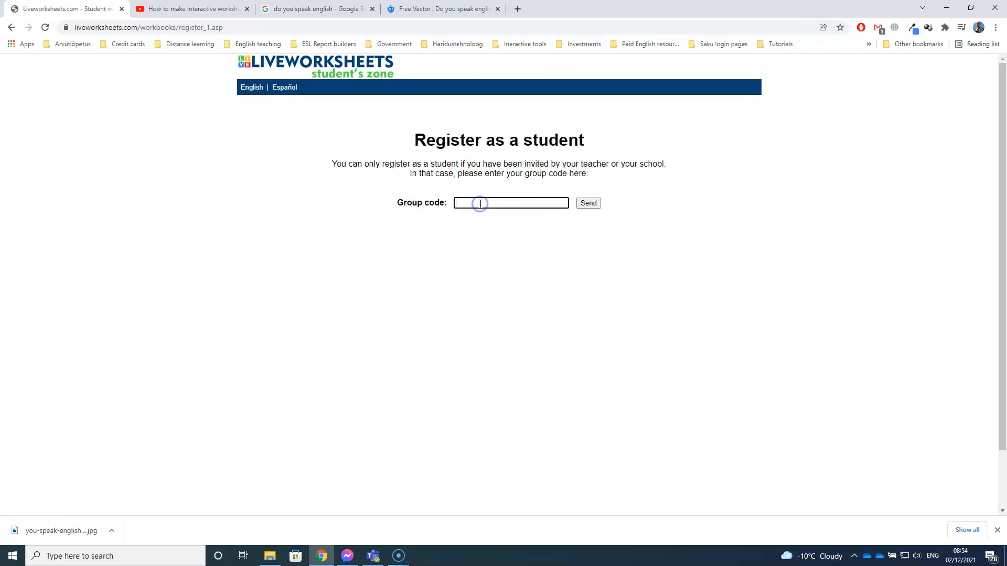
left_click(588, 203)
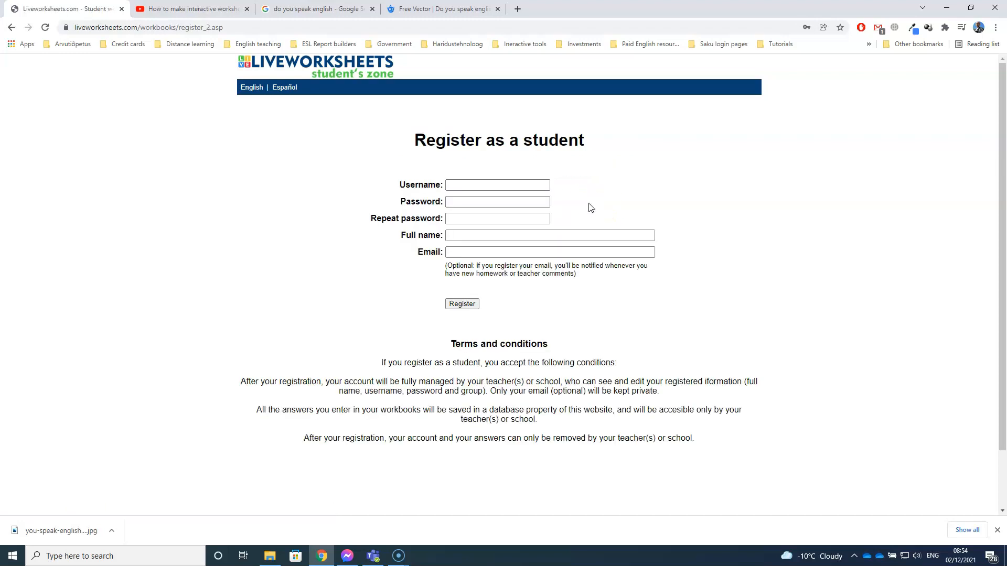
- Register the student with a username, a repeated password and the full name, and save the login in the browser
left_click(498, 188)
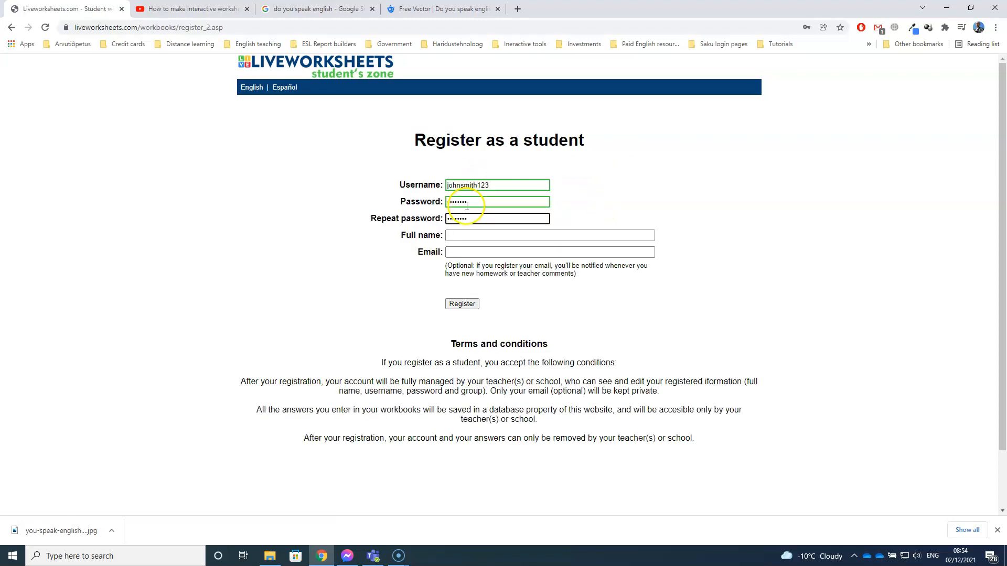
left_click(470, 233)
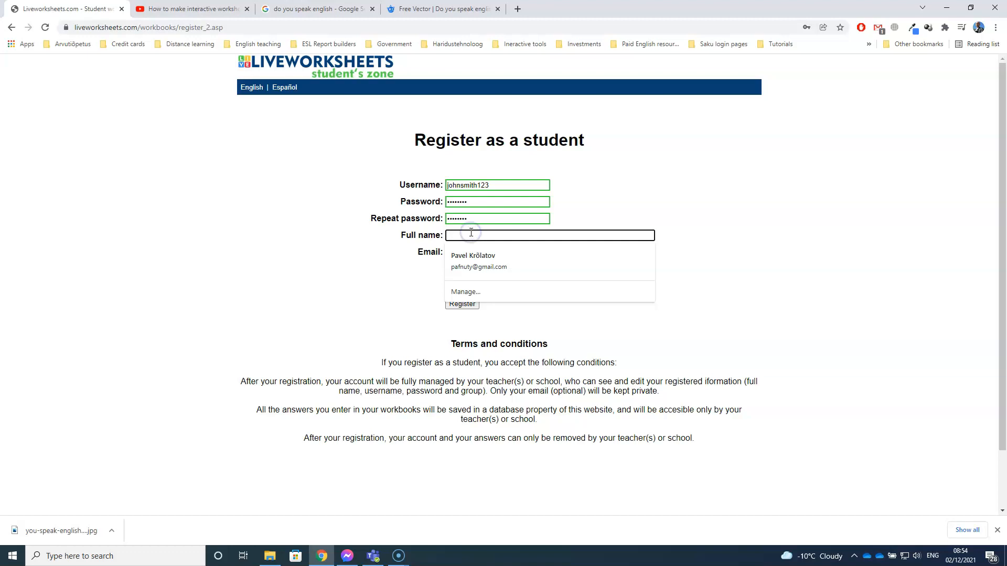
type("John Smith")
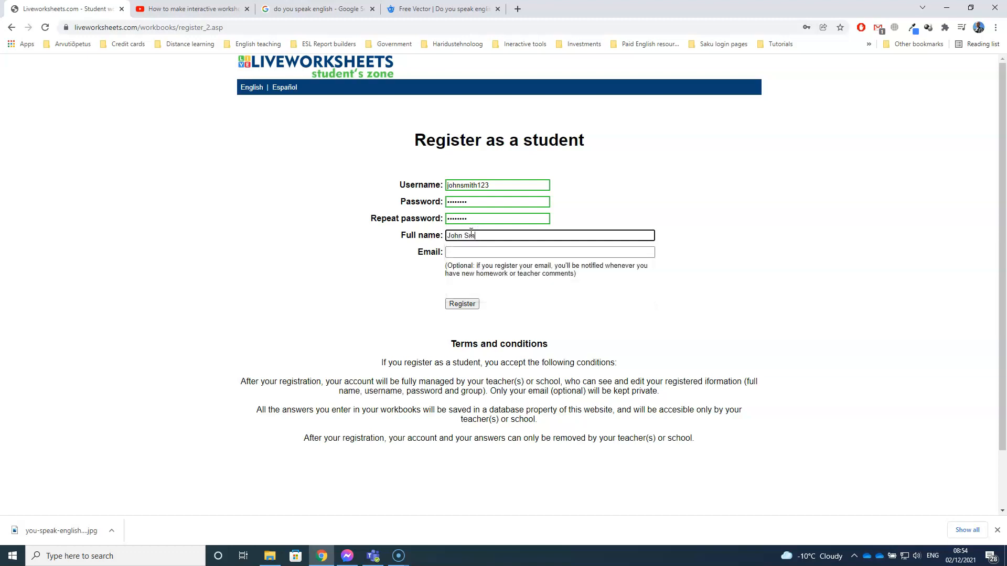
left_click(463, 304)
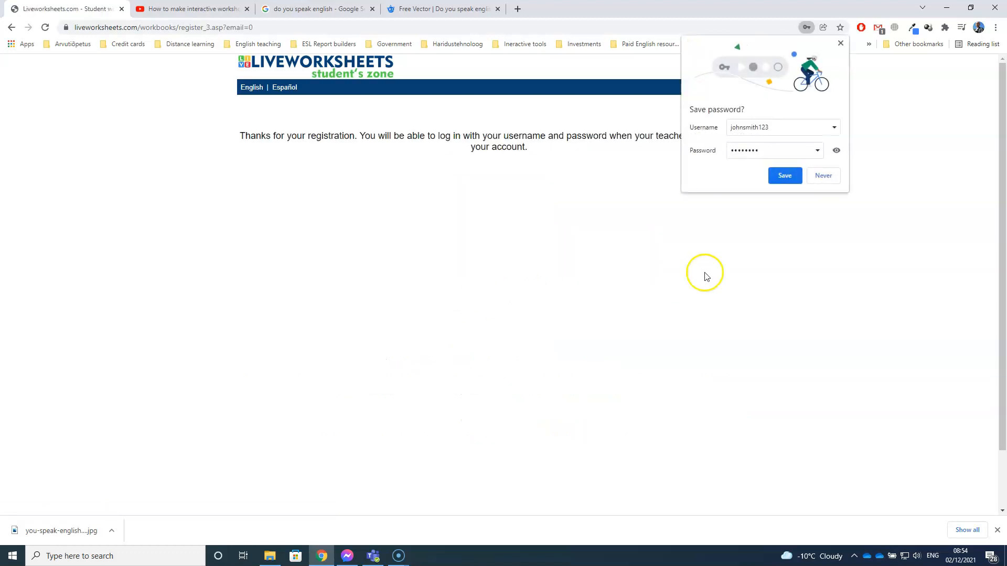
left_click(791, 179)
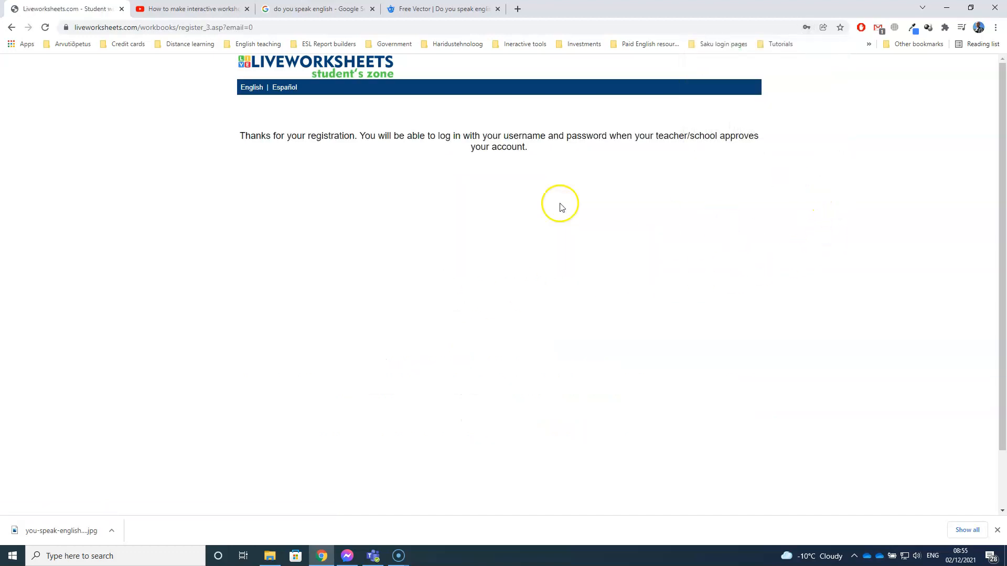
- Return to the teacher's liveworksheets.com site and accept the newly registered student into the 6A klass group
left_click(150, 28)
left_click_drag(138, 28, 333, 38)
key("BackSpace")
key("Return")
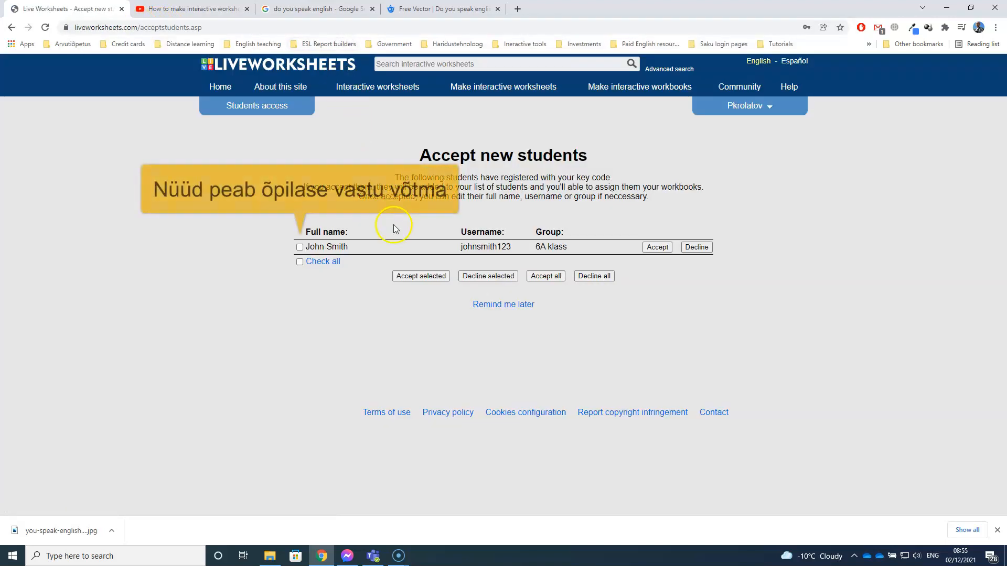
left_click_drag(424, 150, 574, 152)
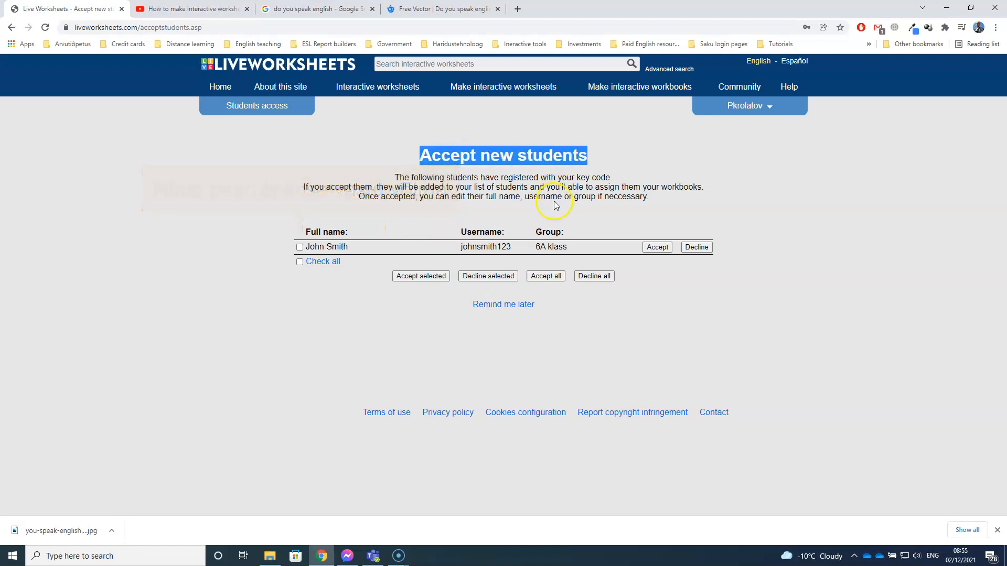
left_click(656, 247)
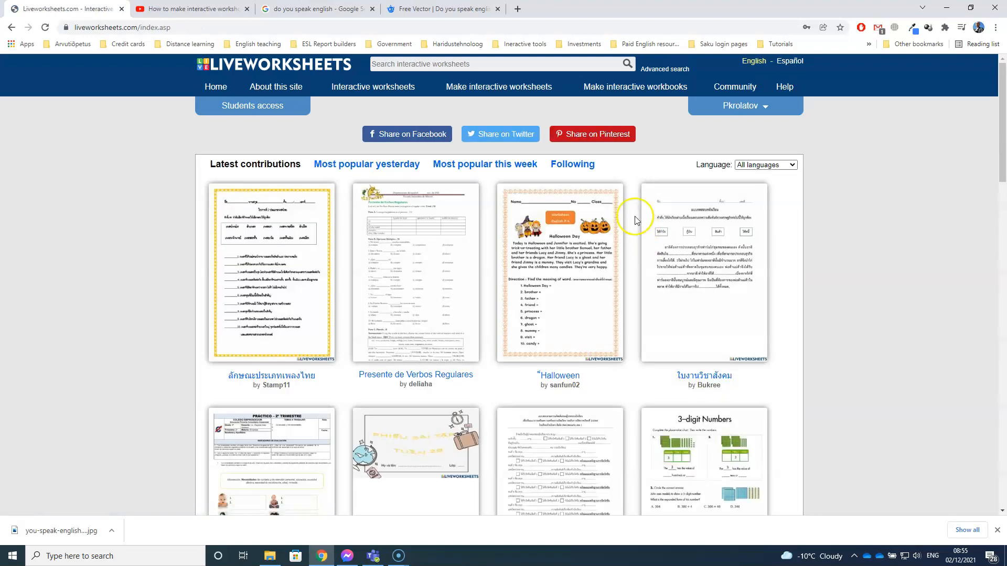
- Assign the 6A IK workbook to the student in the 6A klass group and save the changes
left_click(738, 108)
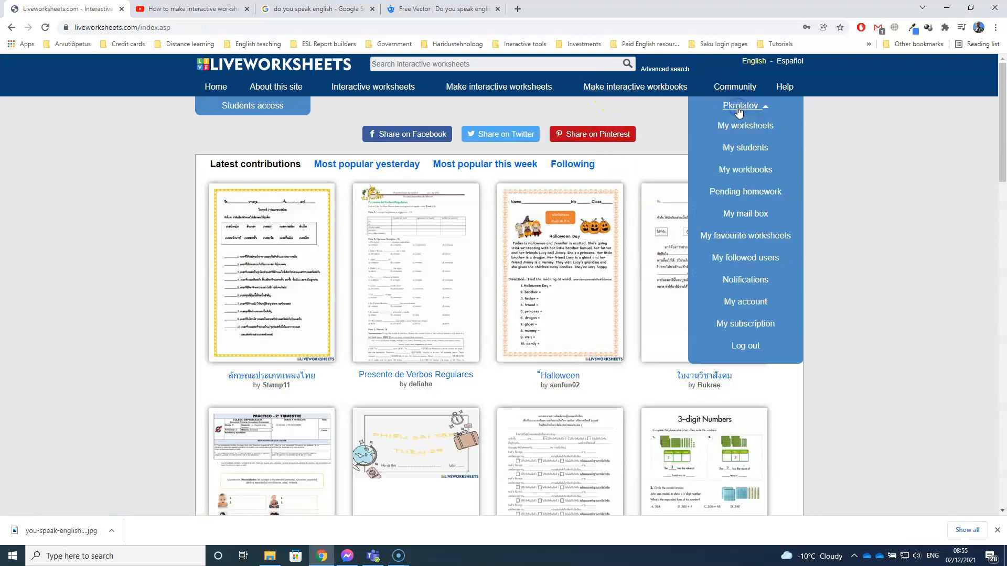
left_click(750, 169)
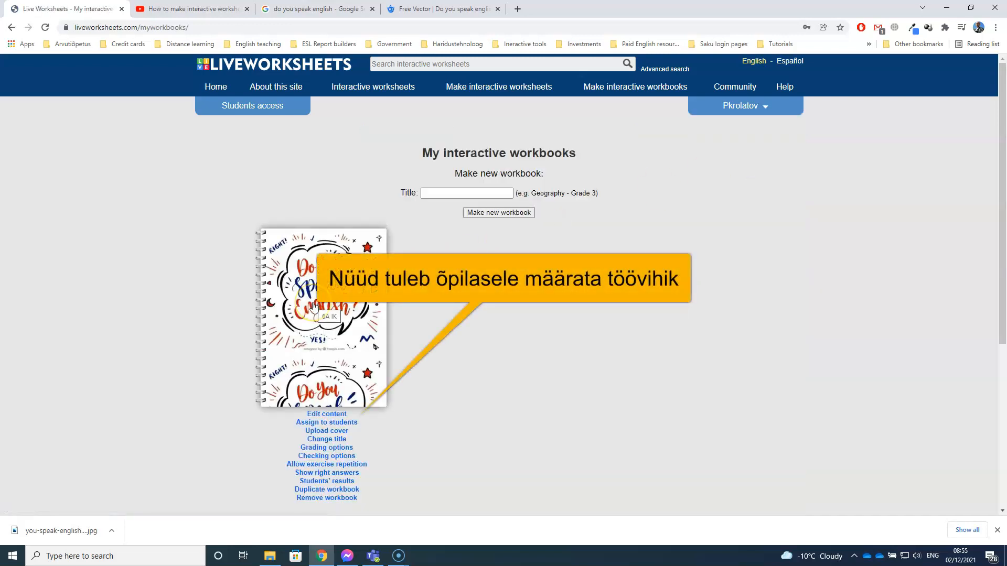
left_click(344, 423)
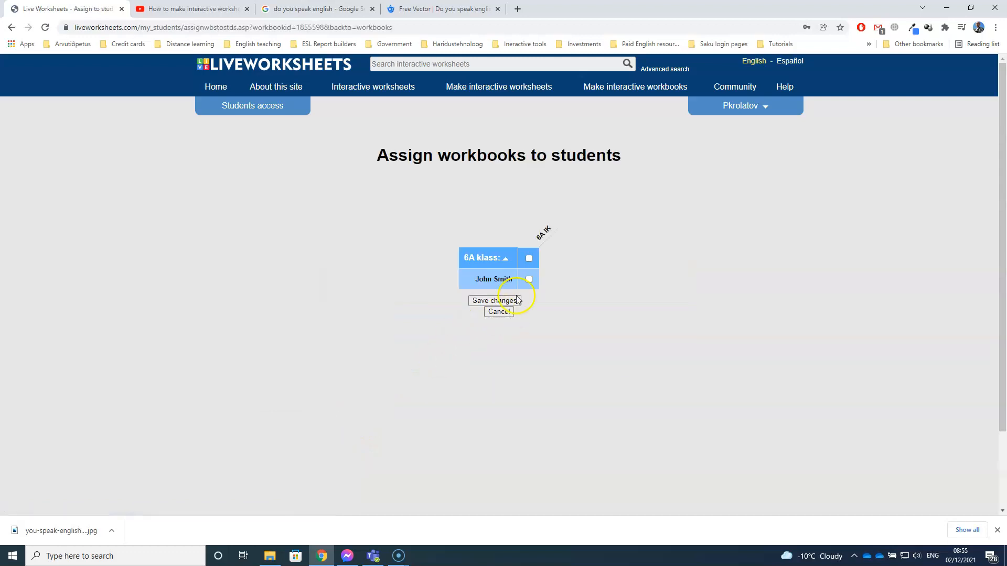
left_click(509, 301)
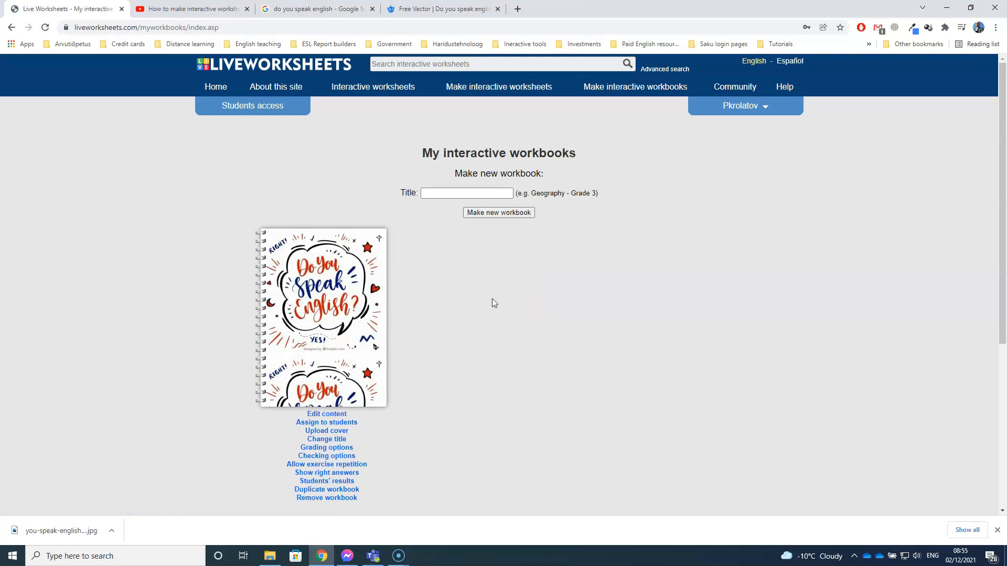
- Log in to the student's zone with the saved student account and open the 6A IK workbook
left_click(253, 107)
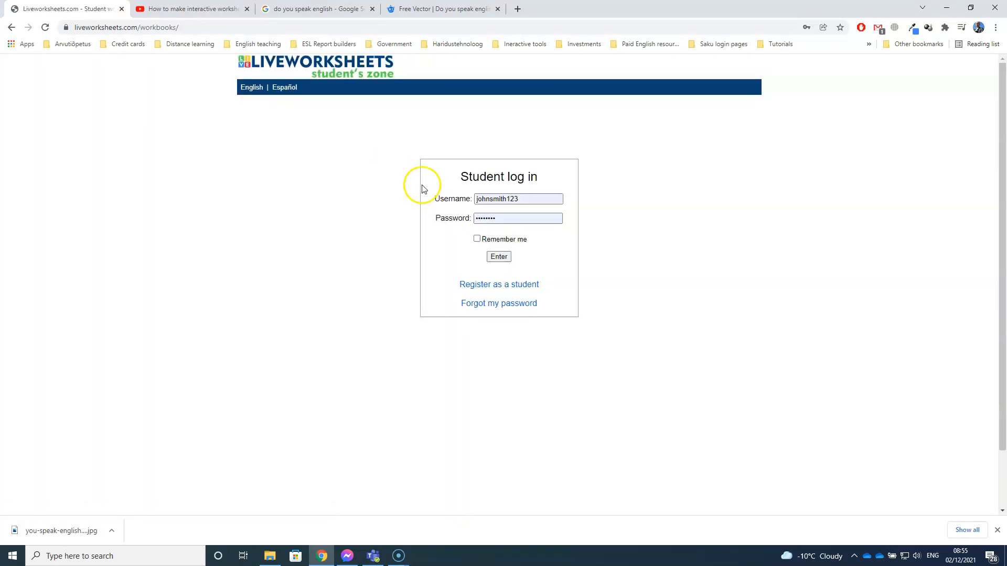
left_click(498, 257)
left_click(303, 224)
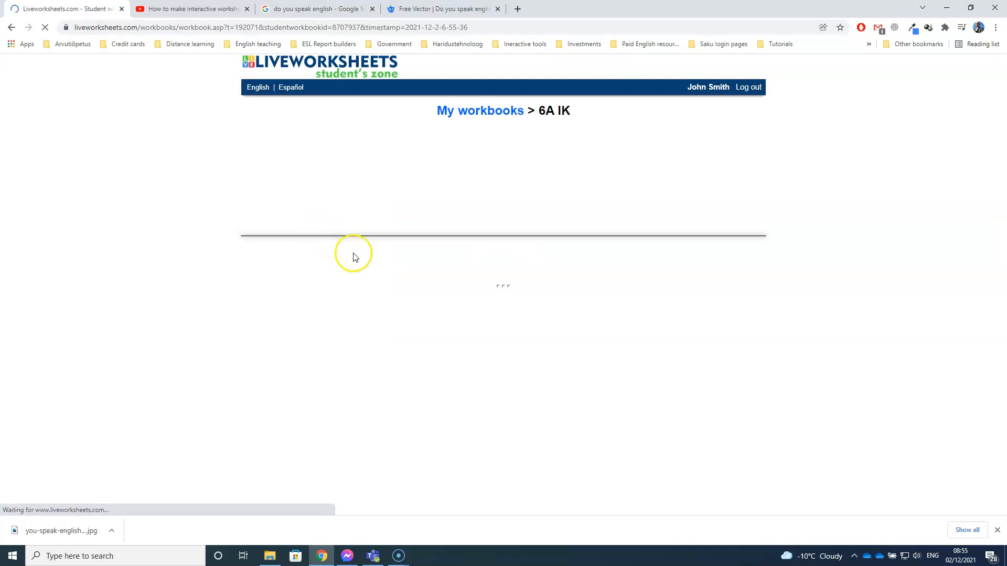
scroll(460, 272, "down", 15)
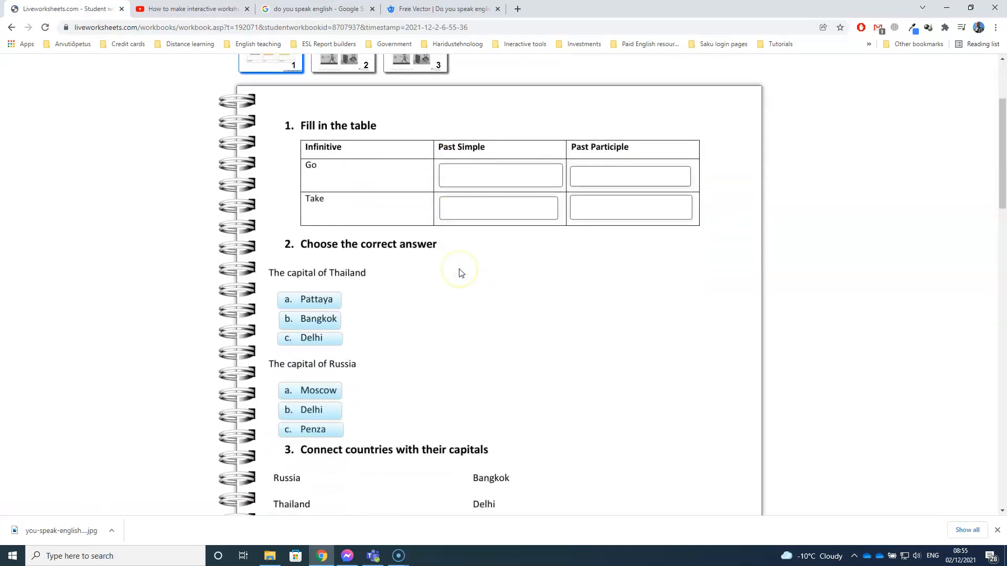
scroll(459, 272, "up", 15)
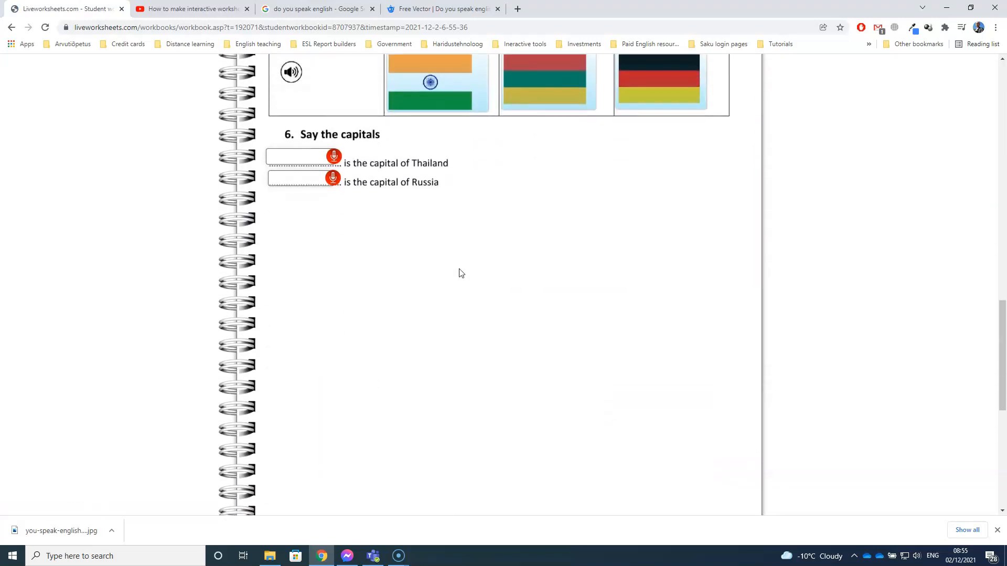
- Fill in the verb table in exercise 1 with went and gone for Go, and took and taken for Take
left_click(468, 320)
left_click(468, 320)
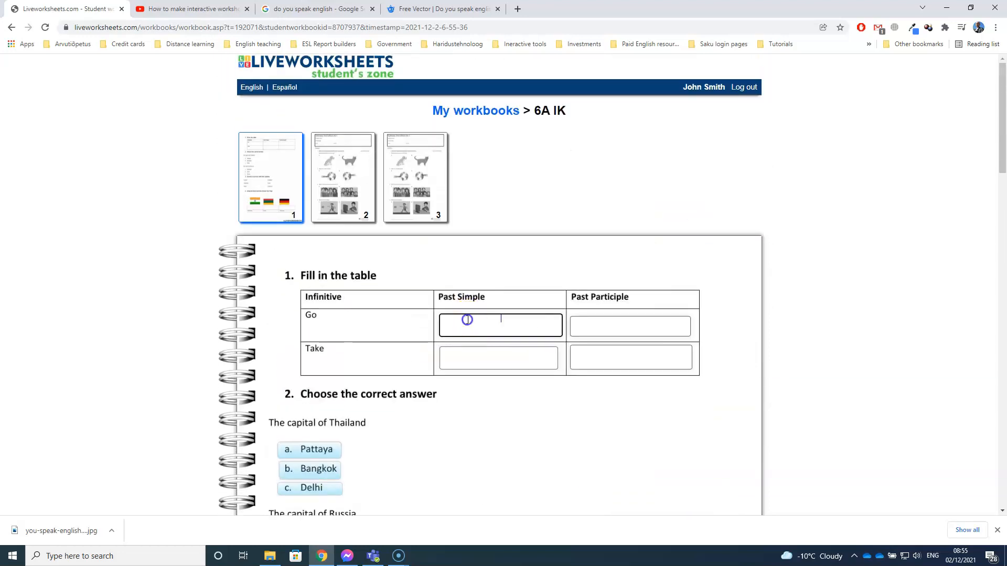
left_click(613, 326)
type("gone")
left_click(460, 356)
type("took")
left_click(614, 364)
type("taken")
- In exercise 2, choose Bangkok as the capital of Thailand and Moscow as the capital of Russia
scroll(382, 350, "down", 2)
left_click(315, 364)
scroll(433, 337, "down", 3)
left_click(317, 278)
- In exercise 3, connect Russia to Moscow, Thailand to Bangkok and India to Delhi
scroll(472, 293, "down", 2)
left_click_drag(304, 263, 461, 307)
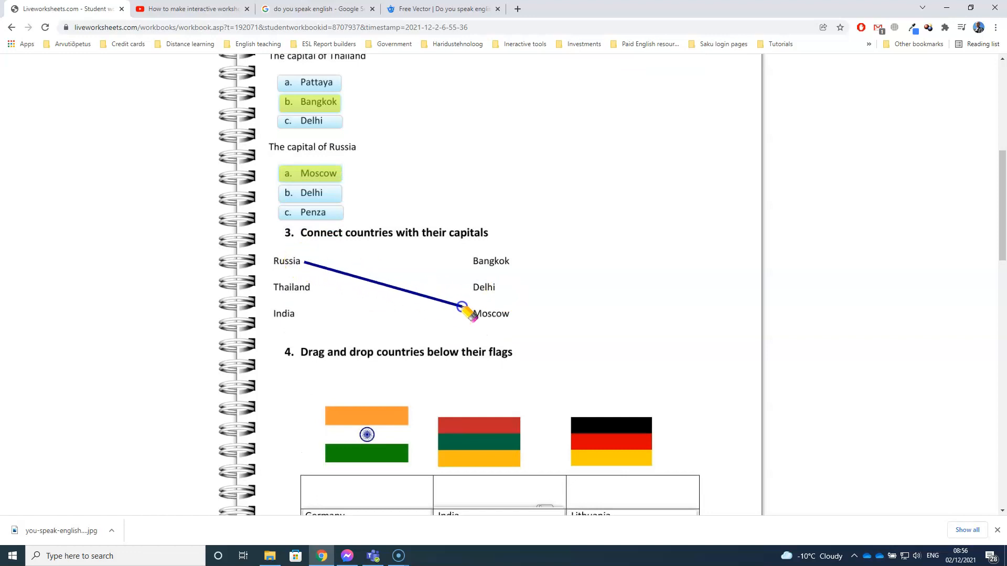
left_click_drag(302, 263, 471, 314)
left_click_drag(311, 288, 471, 261)
left_click_drag(296, 315, 472, 288)
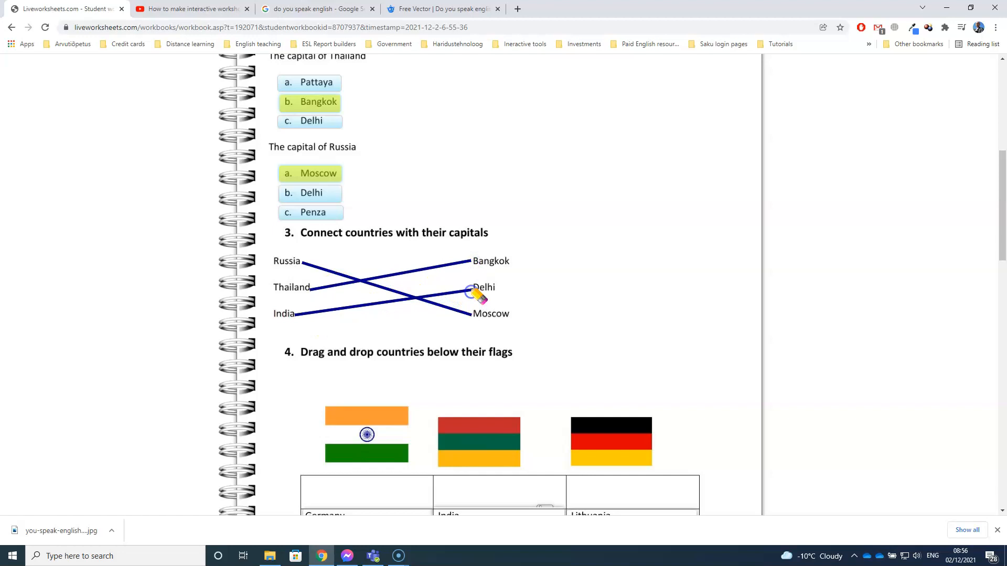
- In exercise 4, place the labels India, Lithuania and Germany below their matching flags
scroll(341, 330, "down", 3)
left_click_drag(338, 359, 503, 329)
left_click_drag(472, 358, 373, 340)
- Play the audio in exercise 5 and choose the Indian flag
scroll(446, 385, "down", 2)
scroll(446, 384, "down", 3)
left_click(291, 281)
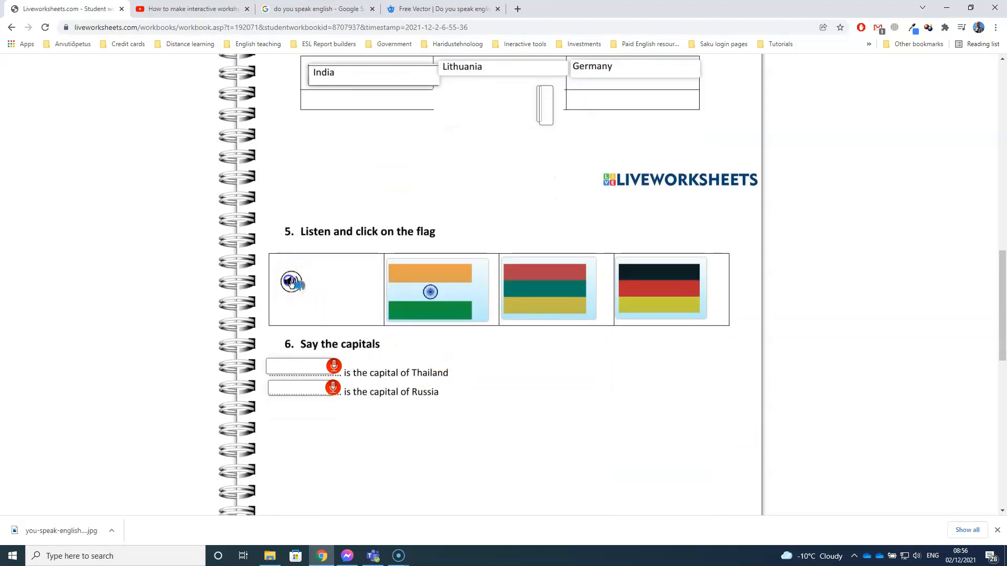
left_click(415, 290)
- Speak the capitals of Thailand and Russia in exercise 6, with Bangkok for Thailand, and finish the worksheet
left_click(334, 366)
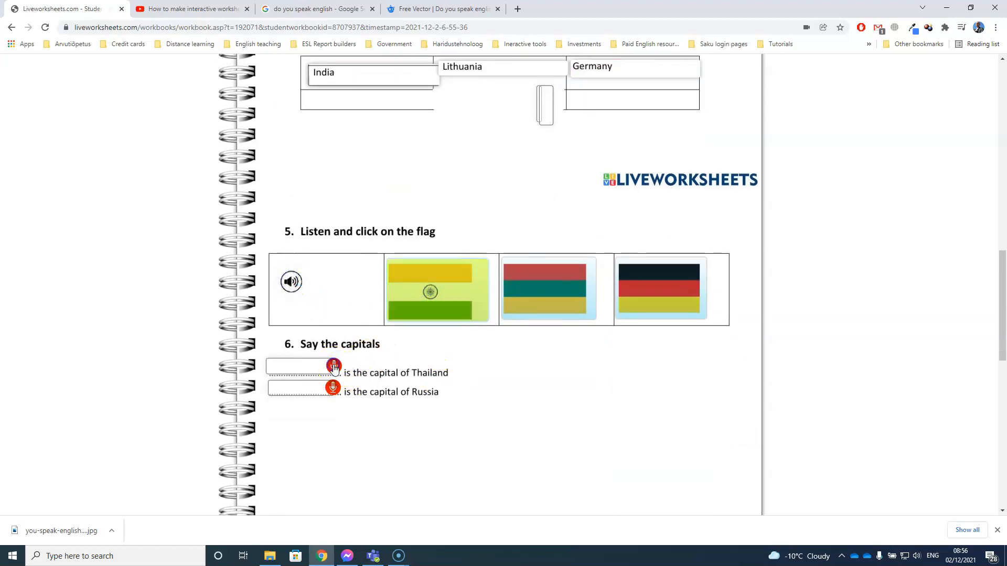
left_click(338, 386)
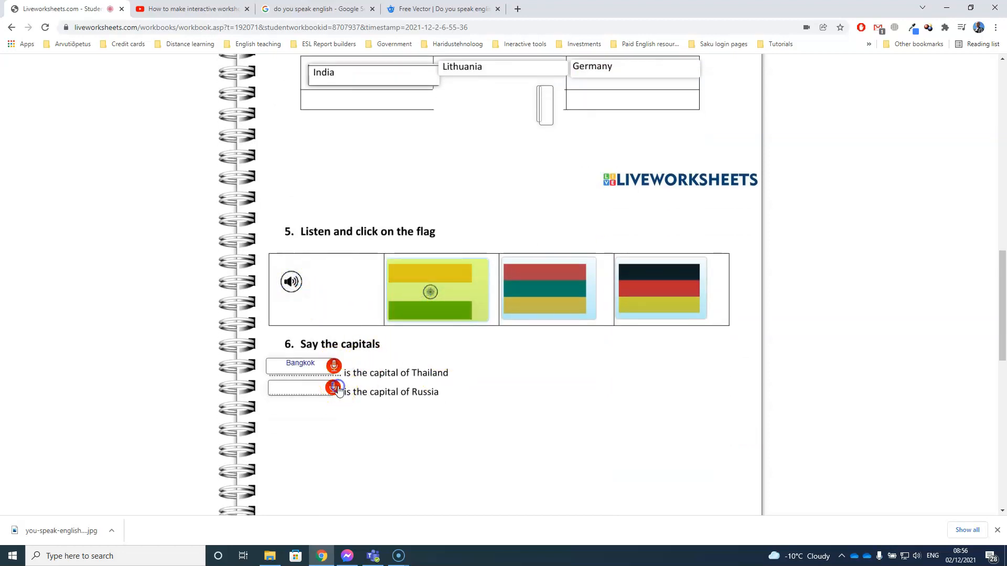
scroll(442, 399, "down", 10)
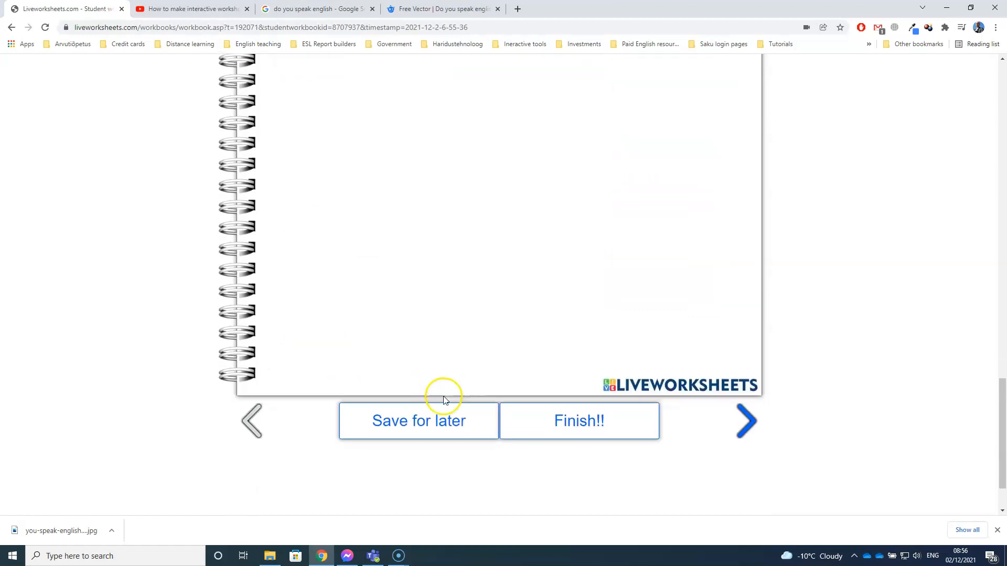
left_click(583, 354)
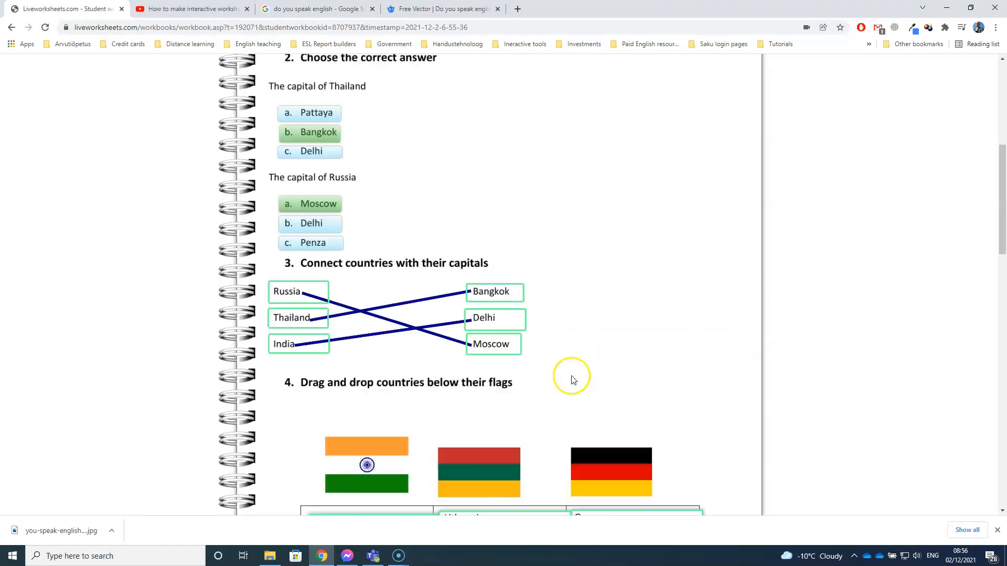
- Return to the teacher's site, open the student's 6A IK workbook from the notifications and review the marked answers
left_click_drag(140, 27, 440, 26)
key("Delete")
key("Return")
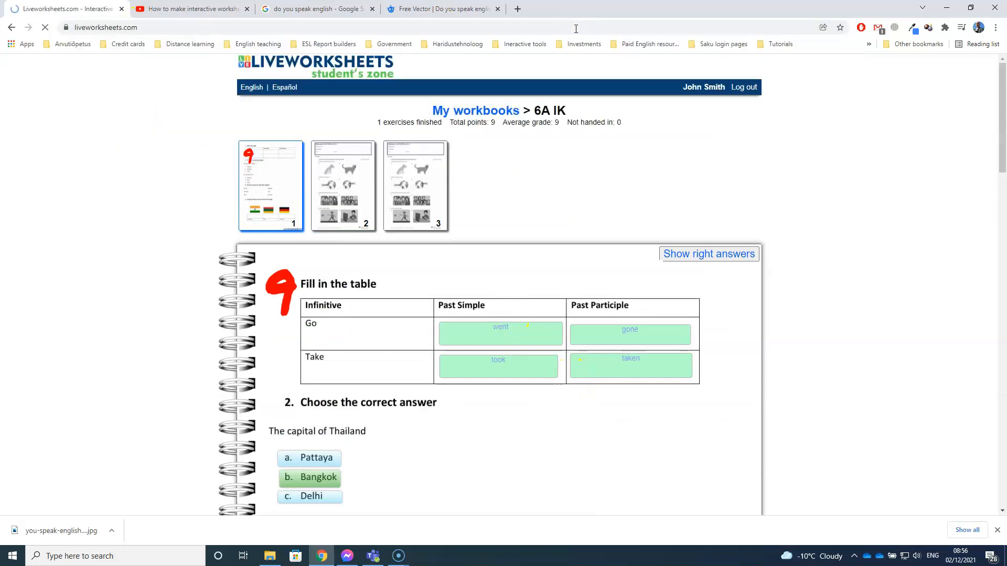
left_click(751, 107)
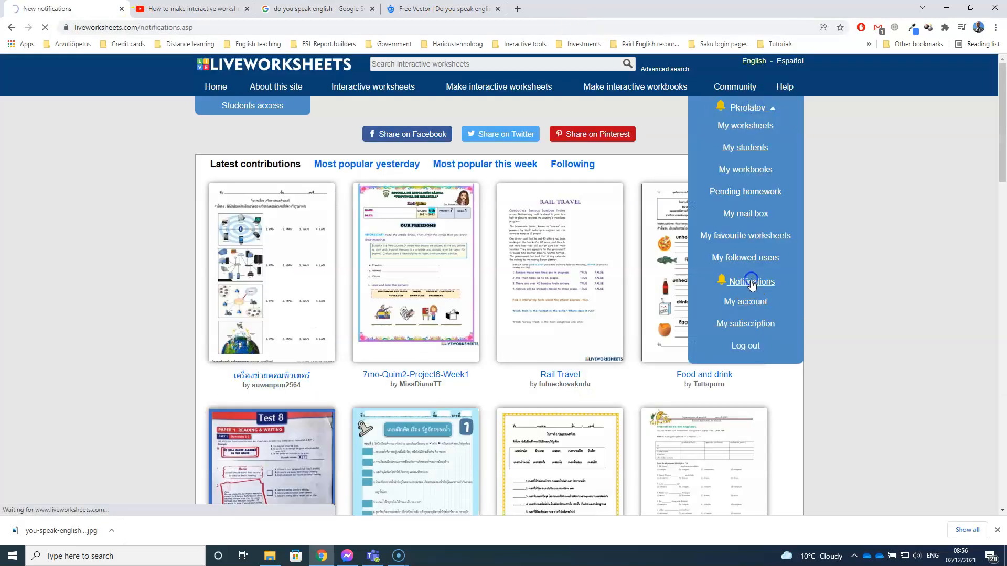
left_click(749, 283)
left_click(412, 223)
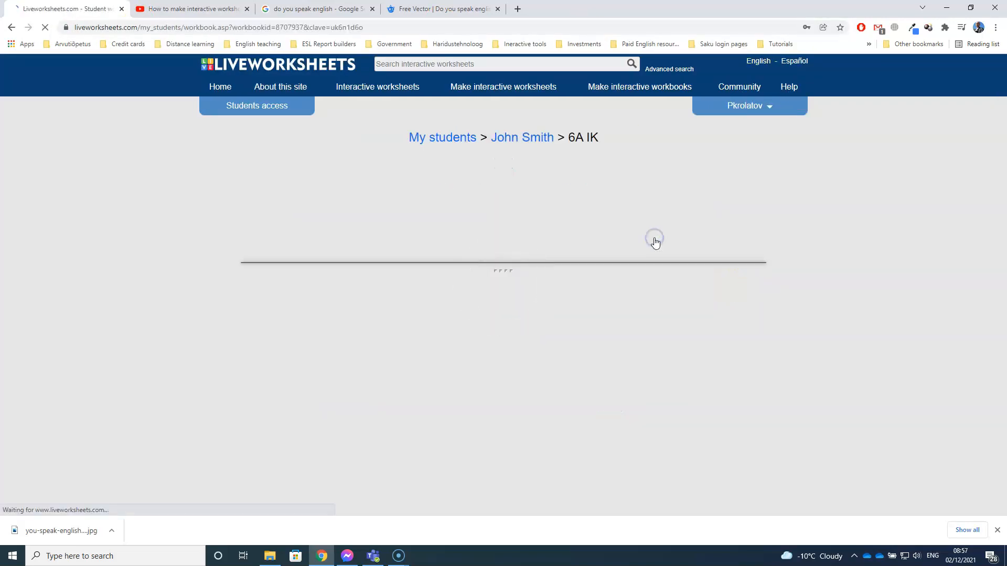
scroll(537, 245, "down", 17)
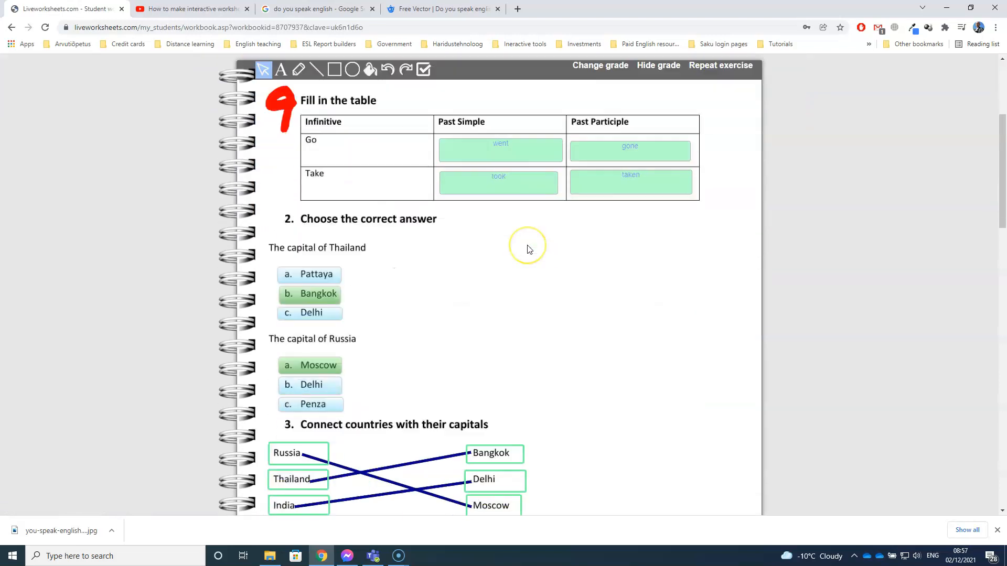
scroll(529, 250, "up", 15)
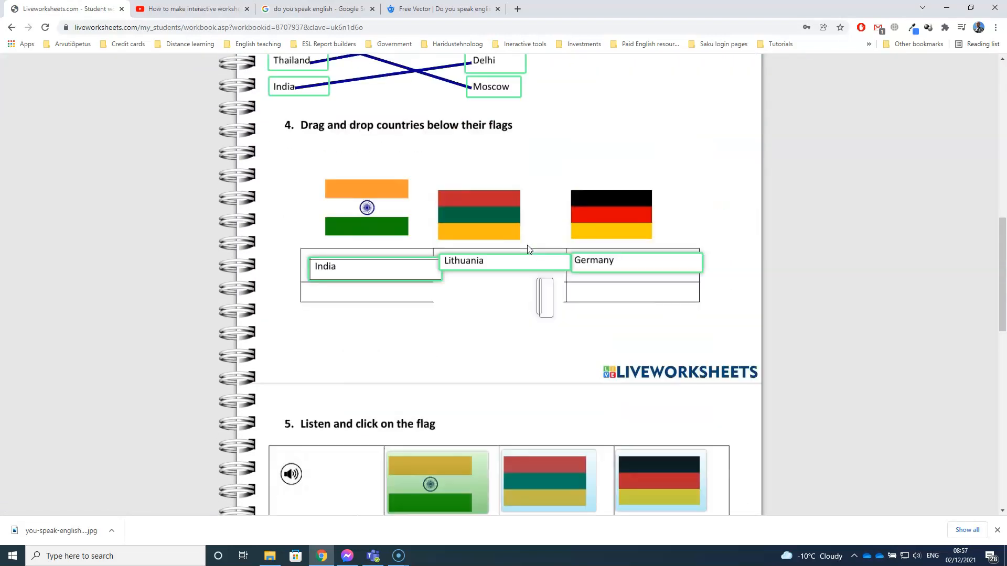
scroll(529, 250, "up", 5)
left_click(519, 247)
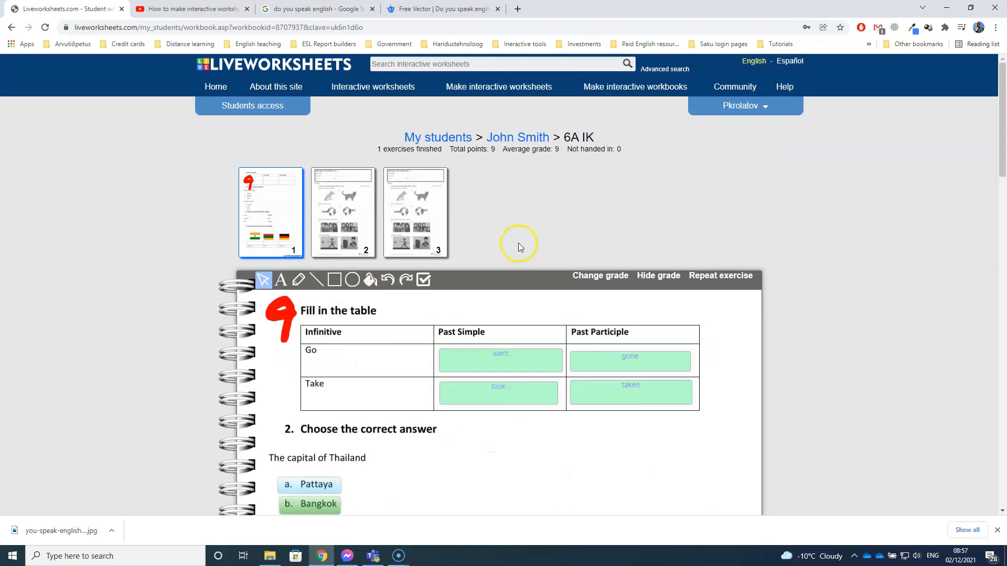
- Open the group results of 6A klass from the students list to review the grades for the 6A IK workbook
left_click(744, 106)
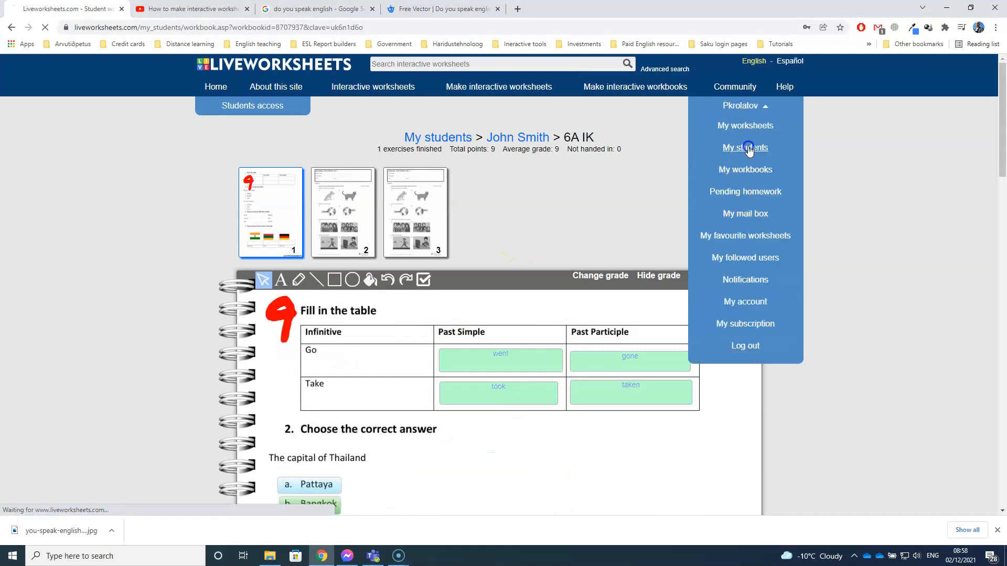
left_click(748, 146)
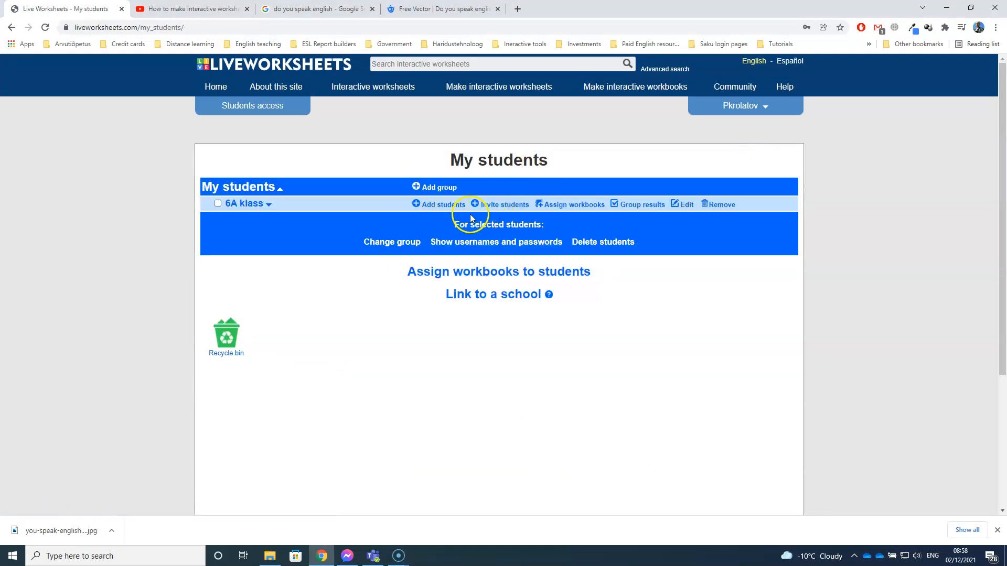
left_click(642, 204)
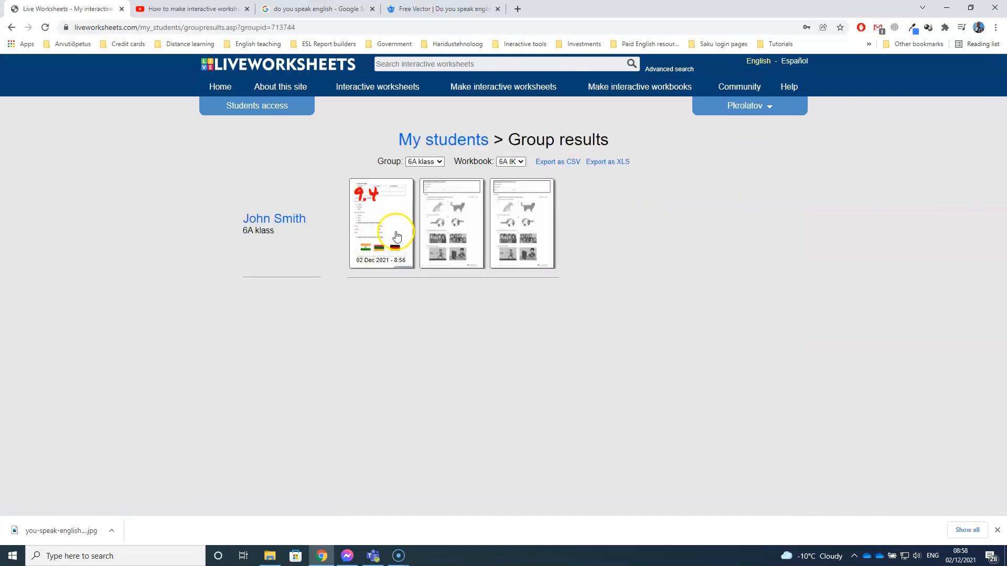
- View the teacher's own worksheets, search the site's interactive worksheets for "present continuous" and open the Present Simple vs Present Continuous worksheet
left_click(754, 103)
left_click(750, 126)
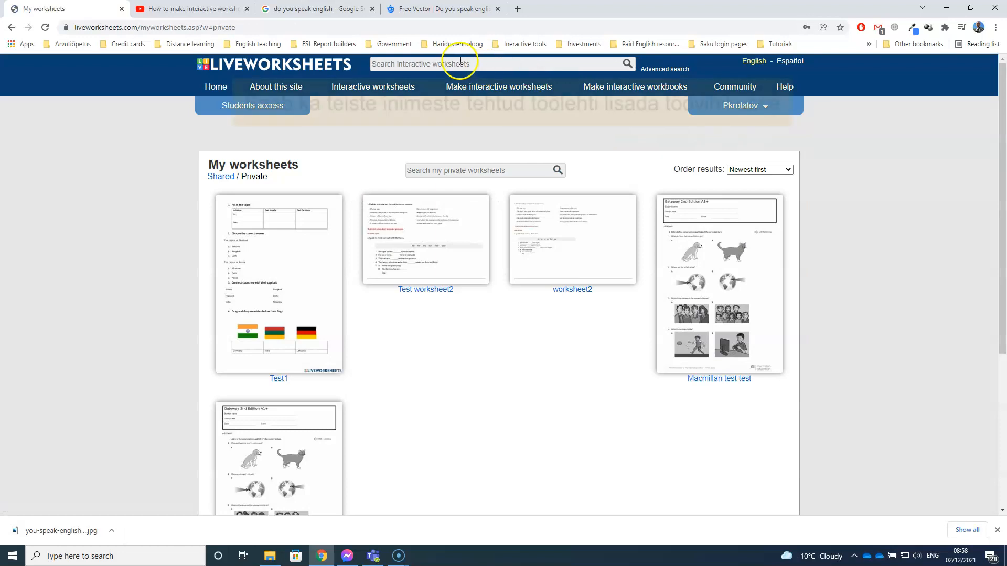
left_click(460, 61)
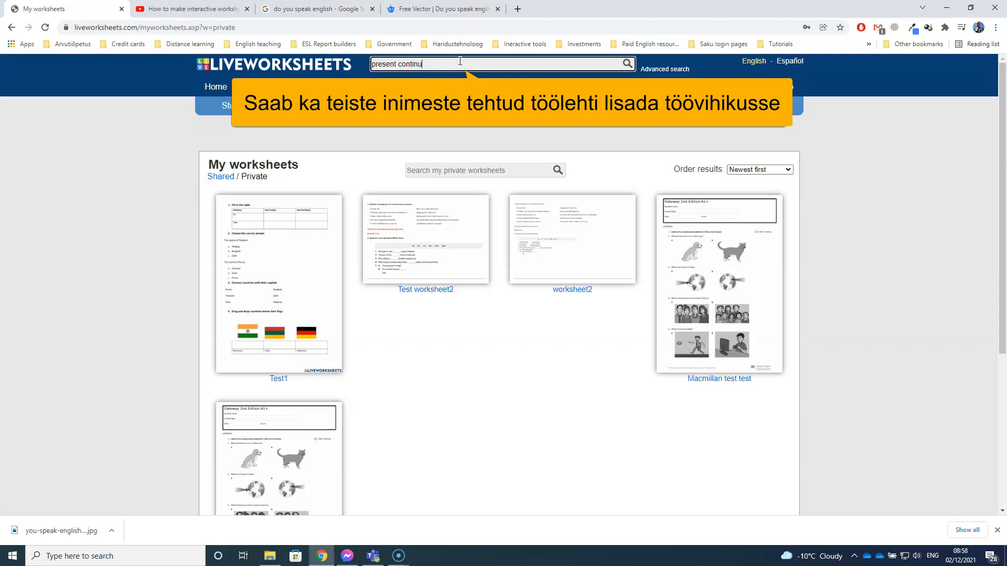
key("Return")
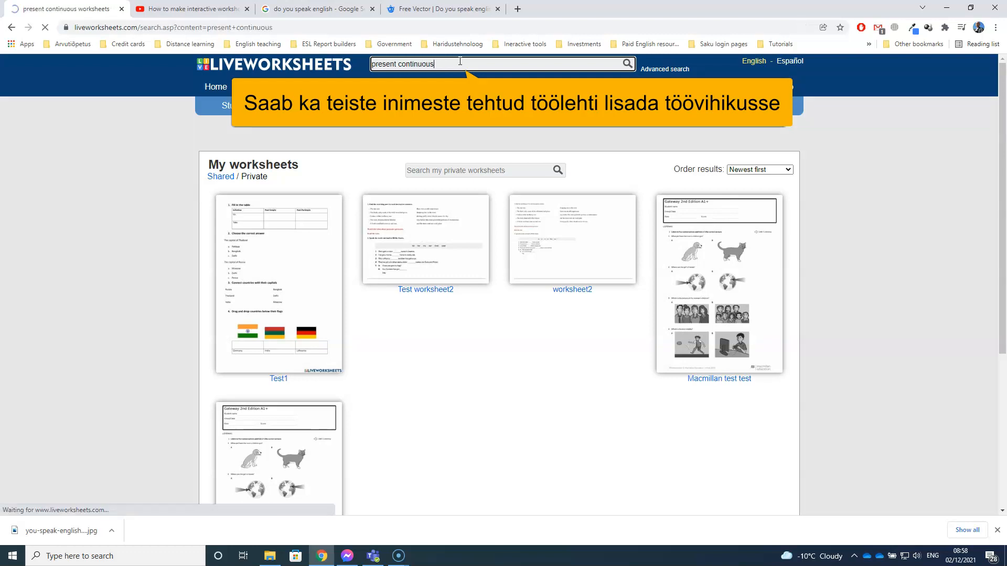
left_click(405, 213)
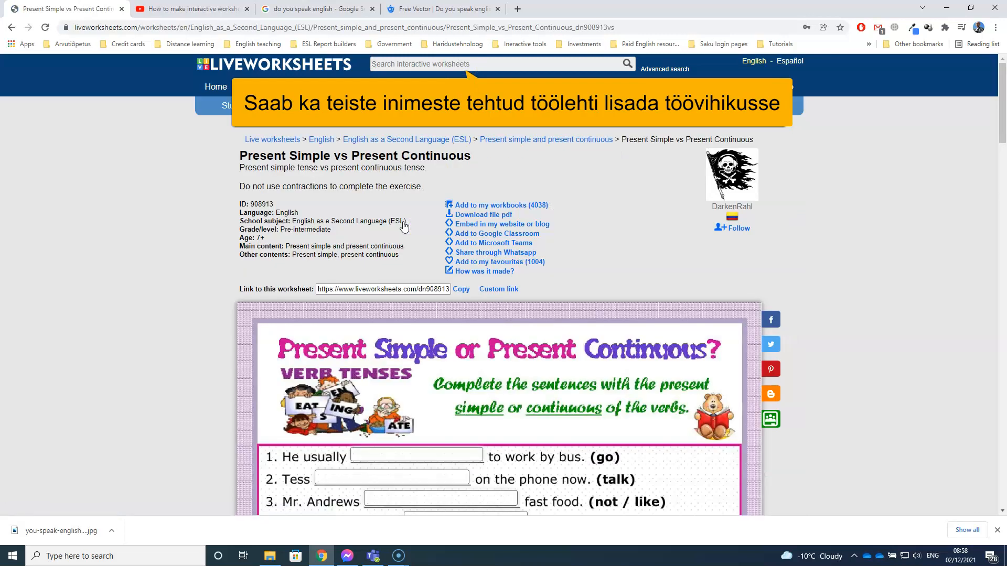
- Add the Present Simple vs Present Continuous worksheet to the 6A IK workbook and return to the homepage
left_click(503, 211)
left_click(503, 211)
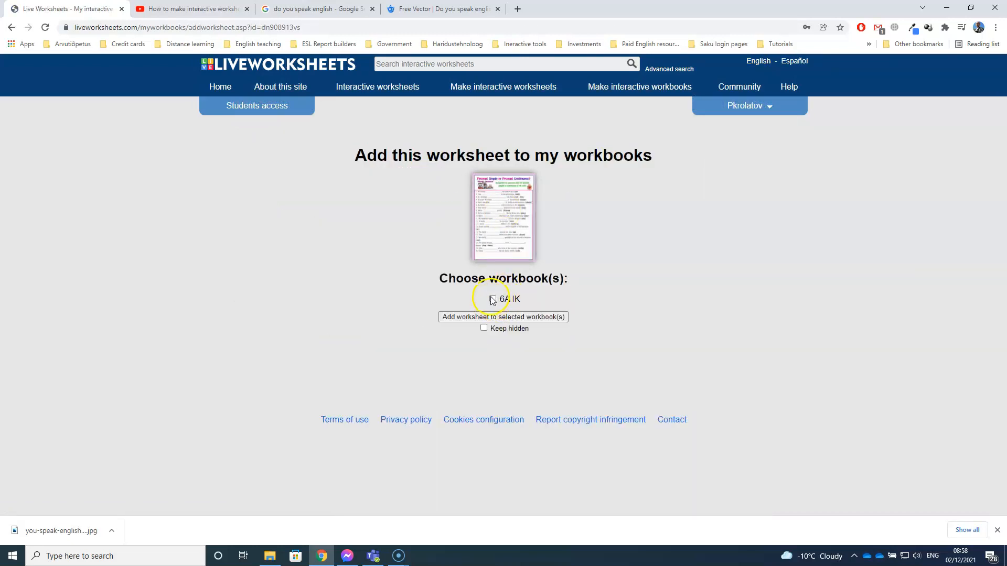
left_click(500, 317)
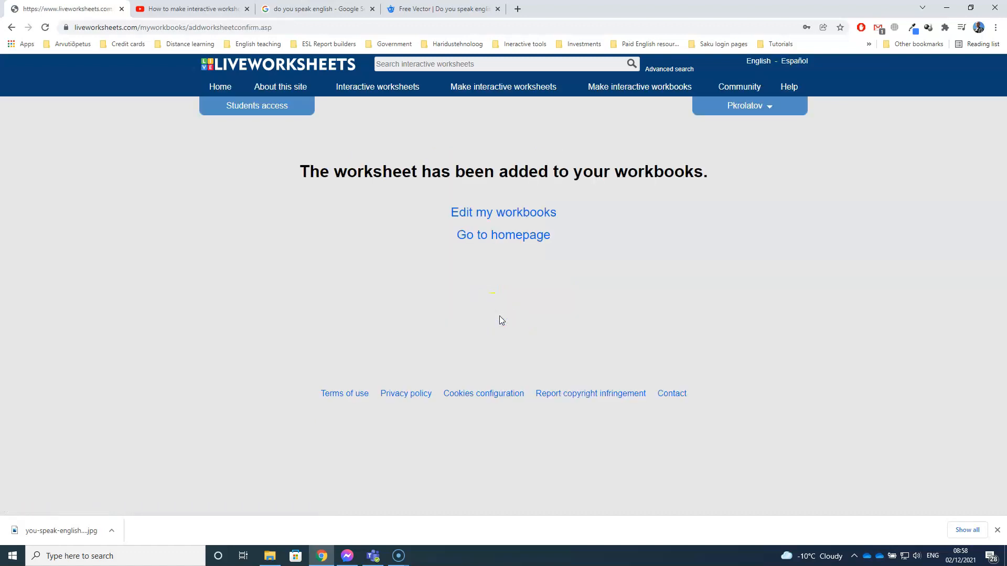
left_click(529, 246)
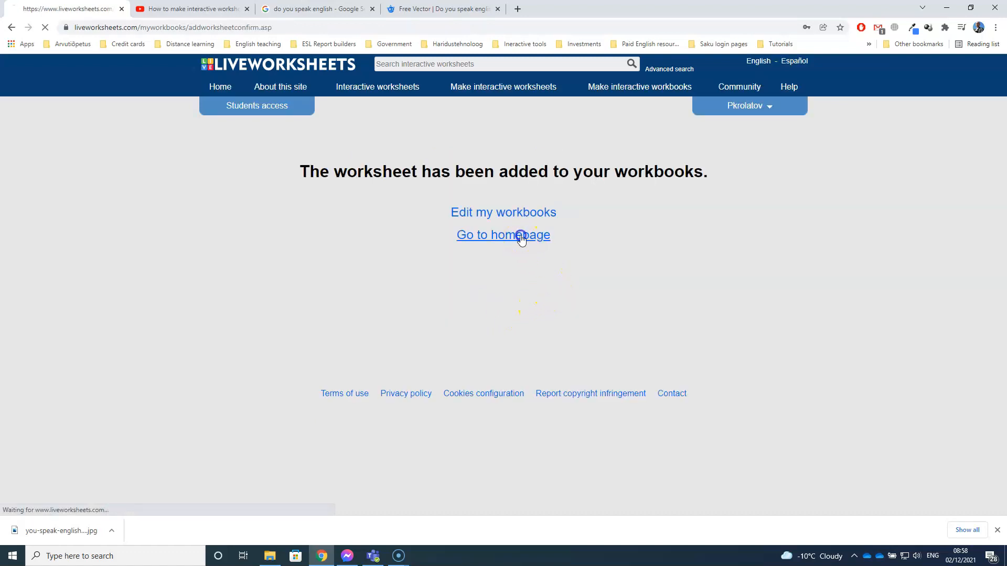